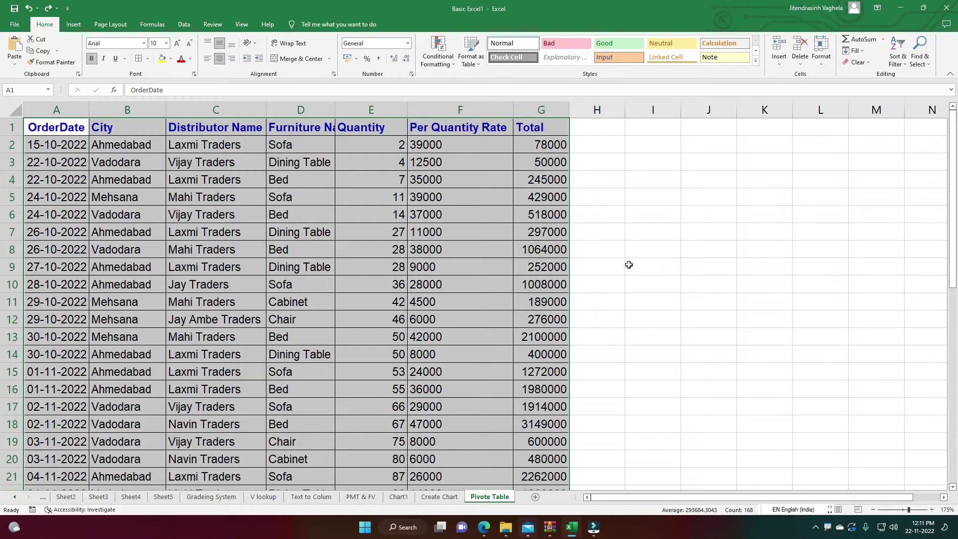
- Scroll through the furniture sales data on the Pivote Table sheet of Basic Excel1
scroll(626, 273, "down", 2)
- Switch to the Insert ribbon and annotate the PivotTable button for viewers
scroll(626, 274, "down", 1)
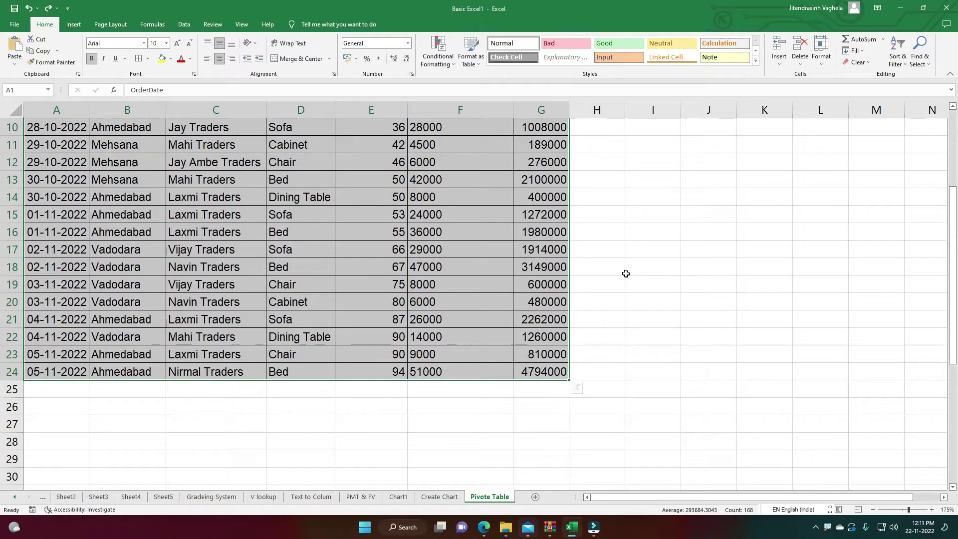
scroll(86, 231, "up", 3)
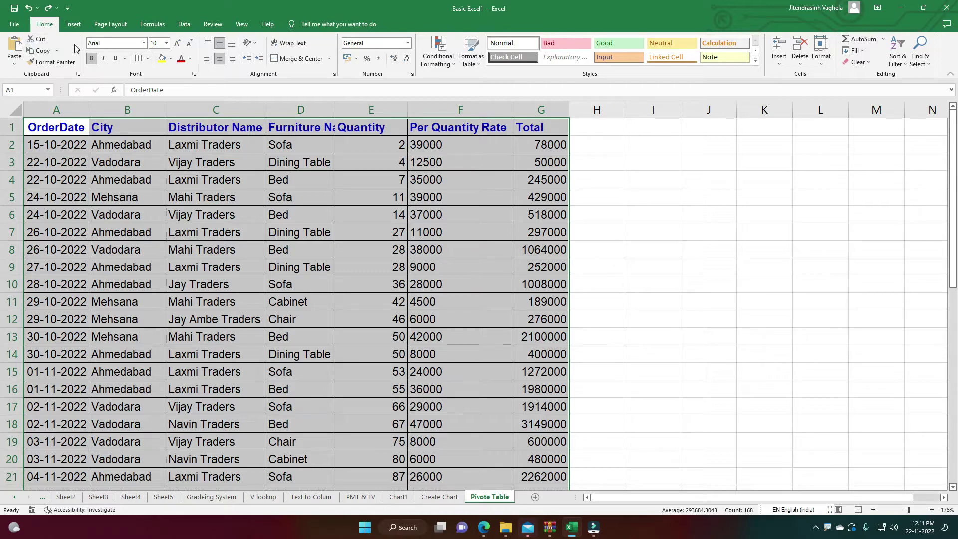
left_click(83, 27)
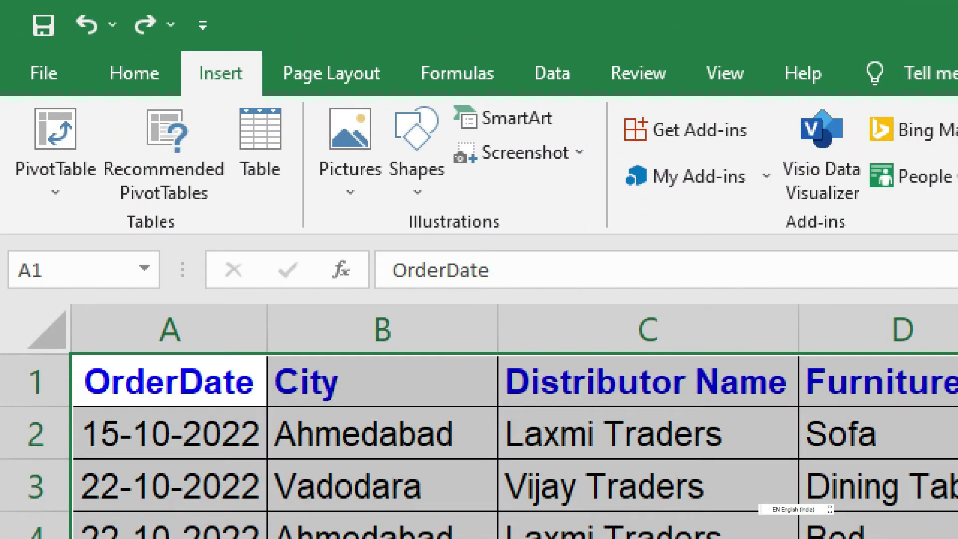
mouse_move(77, 85)
left_mouse_down()
mouse_move(4, 231)
mouse_move(120, 128)
left_mouse_up()
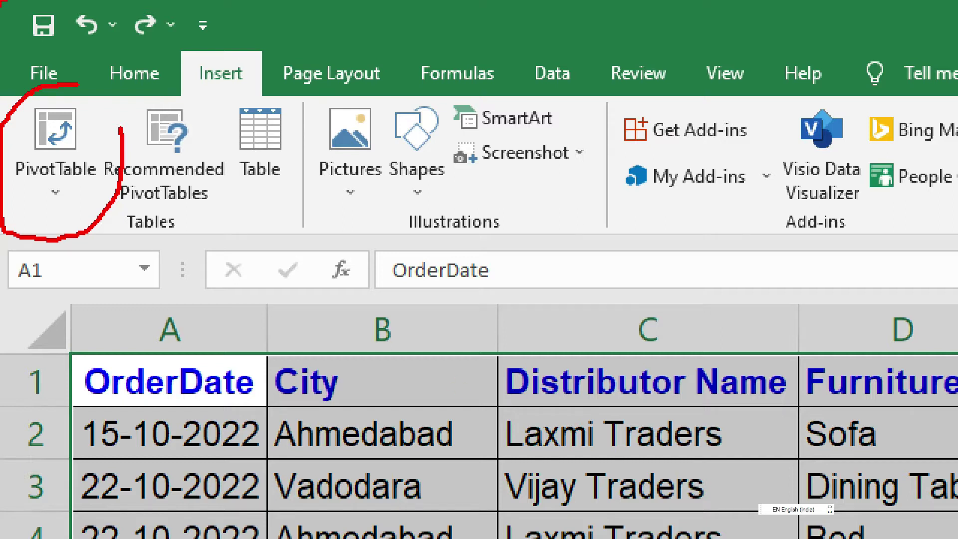
left_click_drag(58, 80, 134, 156)
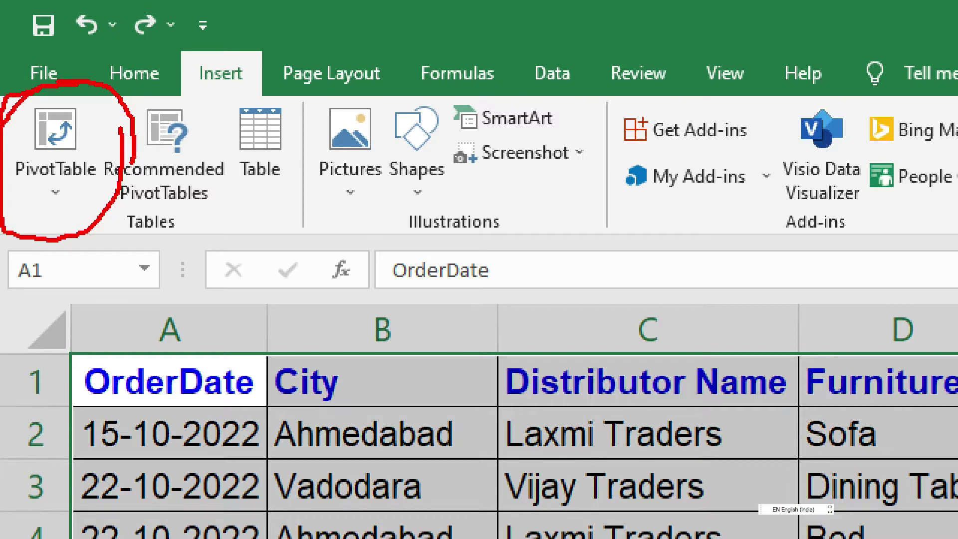
left_click_drag(3, 208, 82, 212)
mouse_move(135, 122)
left_mouse_down()
mouse_move(135, 100)
mouse_move(47, 97)
left_mouse_up()
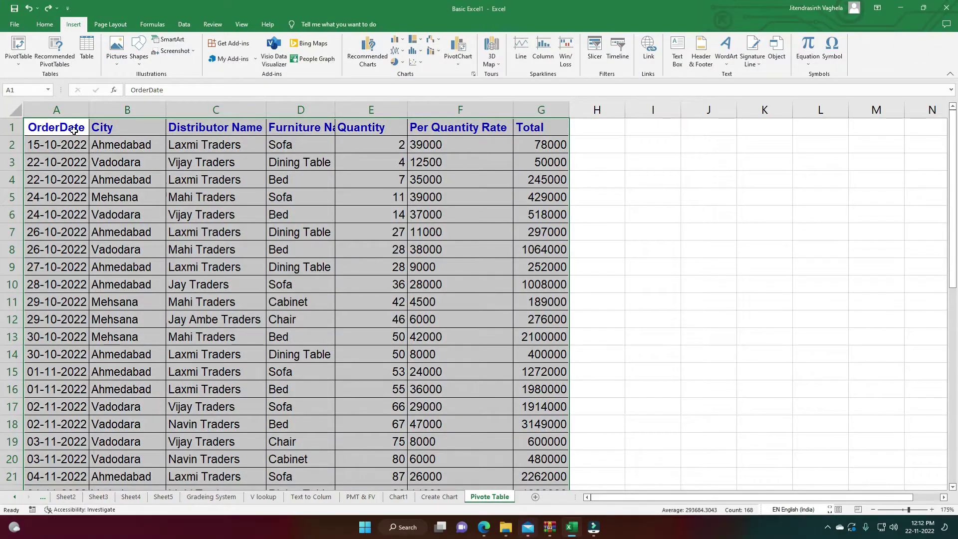
- Underline the Distributor Name, furniture and Quantity headings, then select A1:G24
left_click(71, 128)
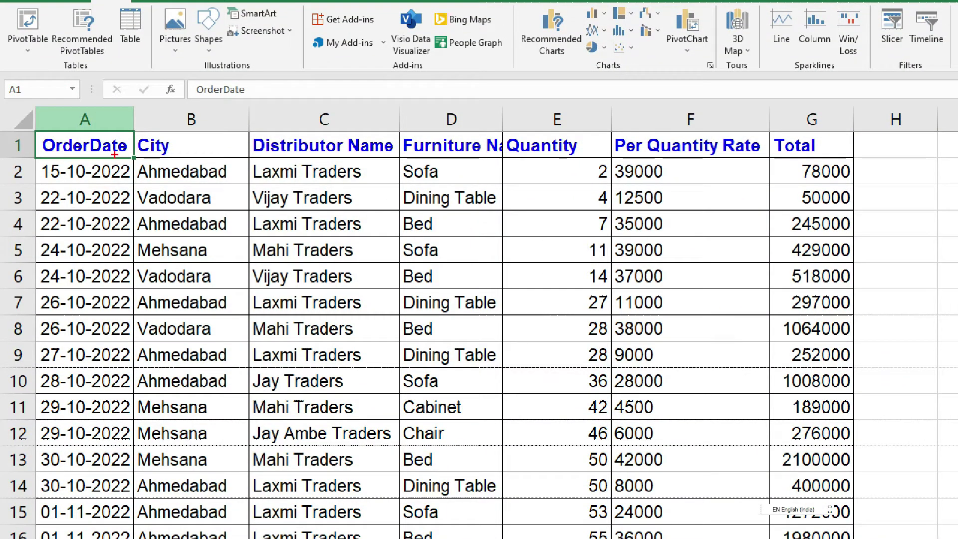
left_click_drag(267, 156, 343, 155)
left_click_drag(427, 158, 467, 158)
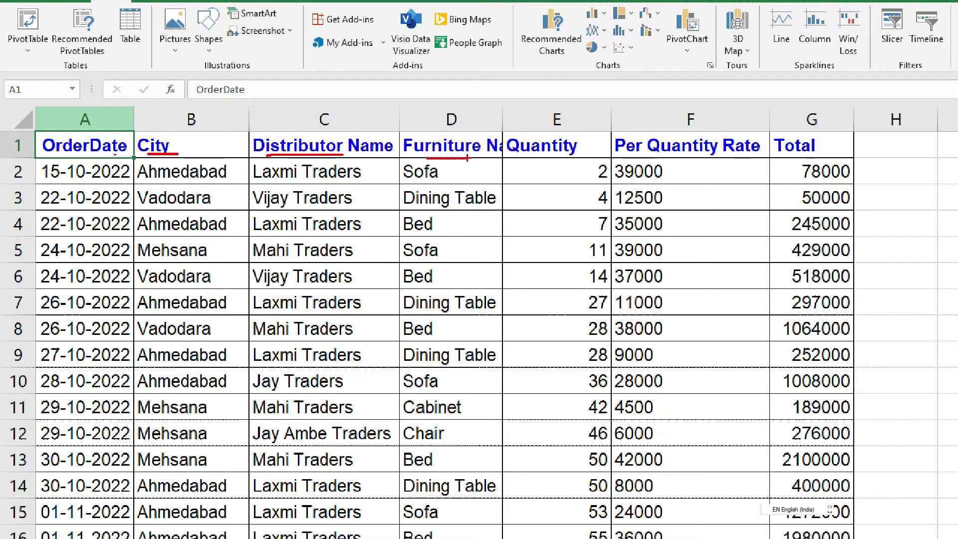
left_click_drag(526, 158, 716, 155)
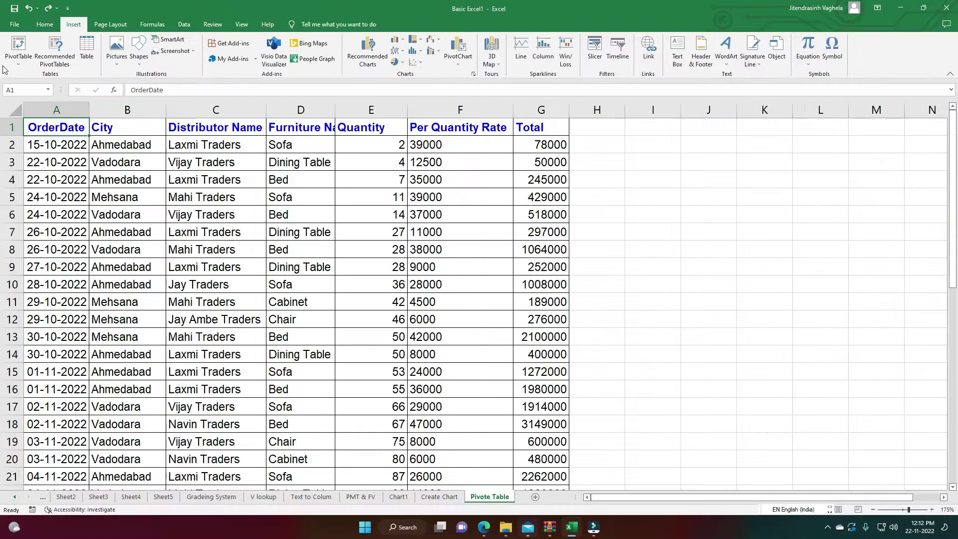
scroll(218, 190, "down", 1)
scroll(164, 299, "up", 1)
mouse_move(58, 126)
left_mouse_down()
mouse_move(537, 420)
mouse_move(531, 457)
left_mouse_up()
scroll(415, 275, "up", 2)
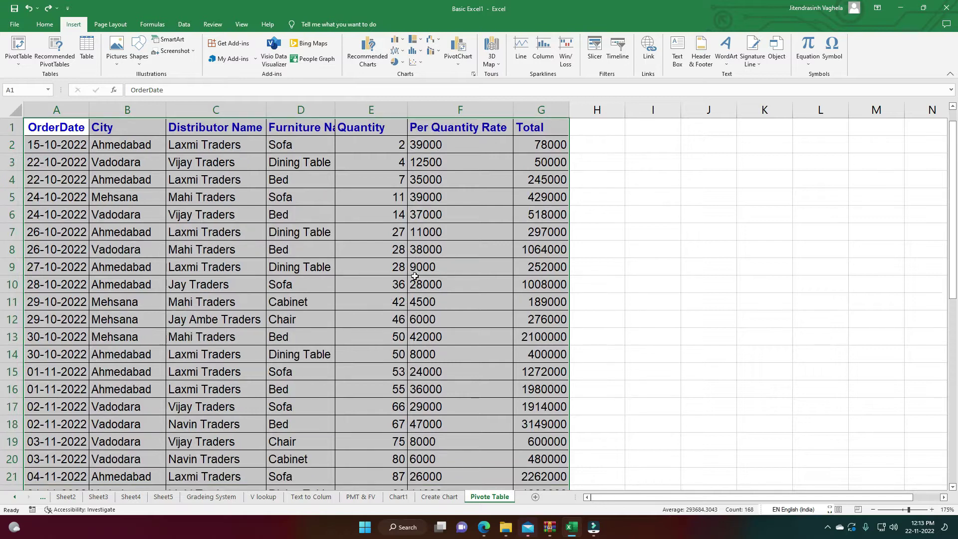
- Choose PivotTable > From Table/Range for the selected range $A$1:$G$24
left_click(36, 52)
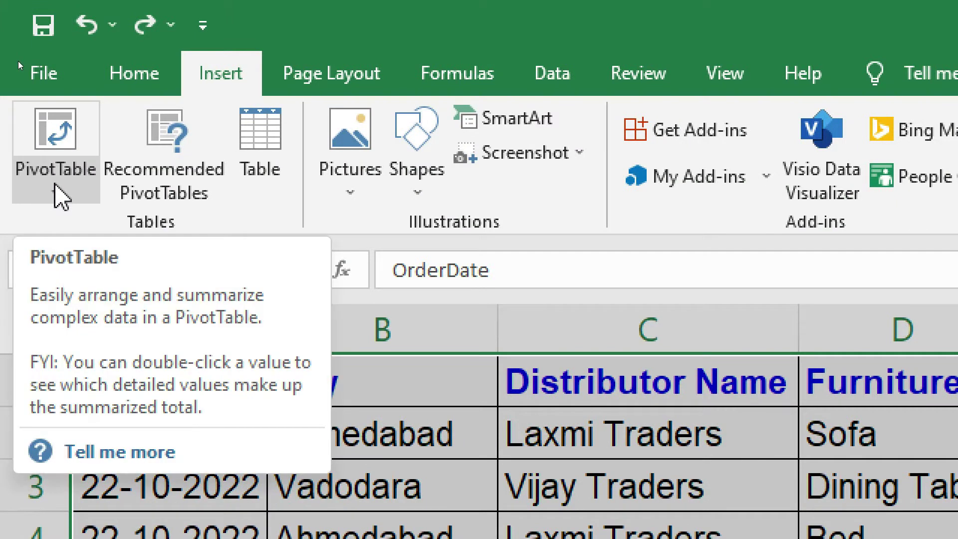
left_click(58, 194)
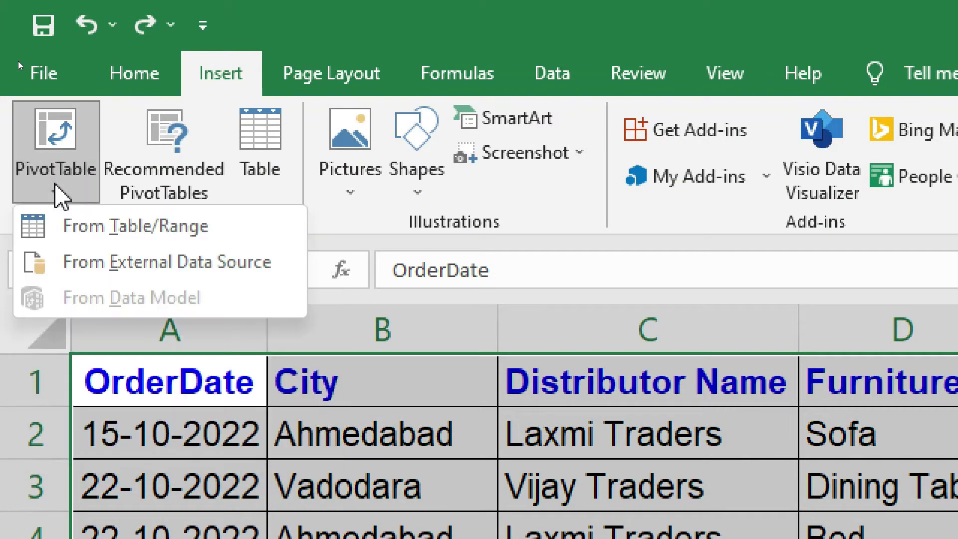
left_click(53, 131)
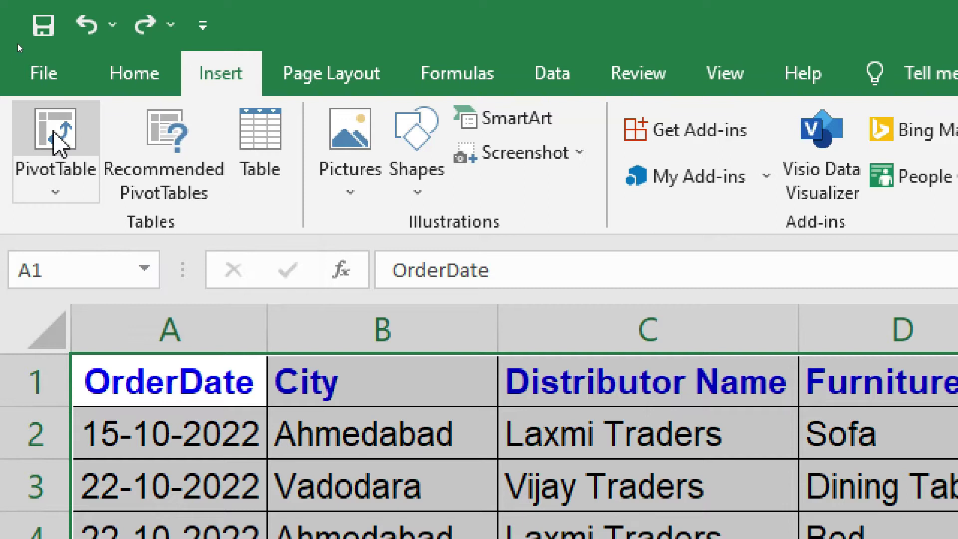
left_click(53, 131)
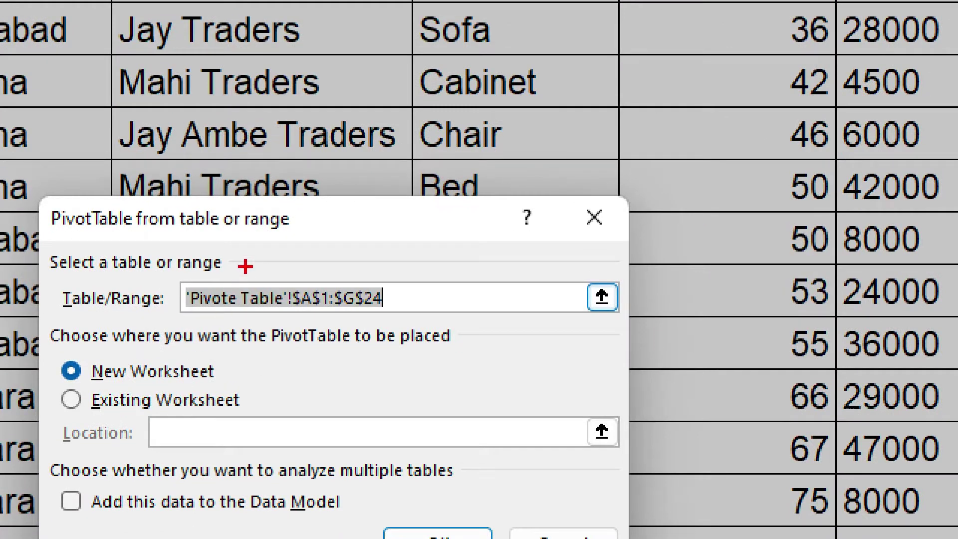
- Place the empty PivotTable2 on the existing worksheet at cell I5
mouse_move(264, 243)
left_mouse_down()
mouse_move(94, 311)
mouse_move(288, 229)
left_mouse_up()
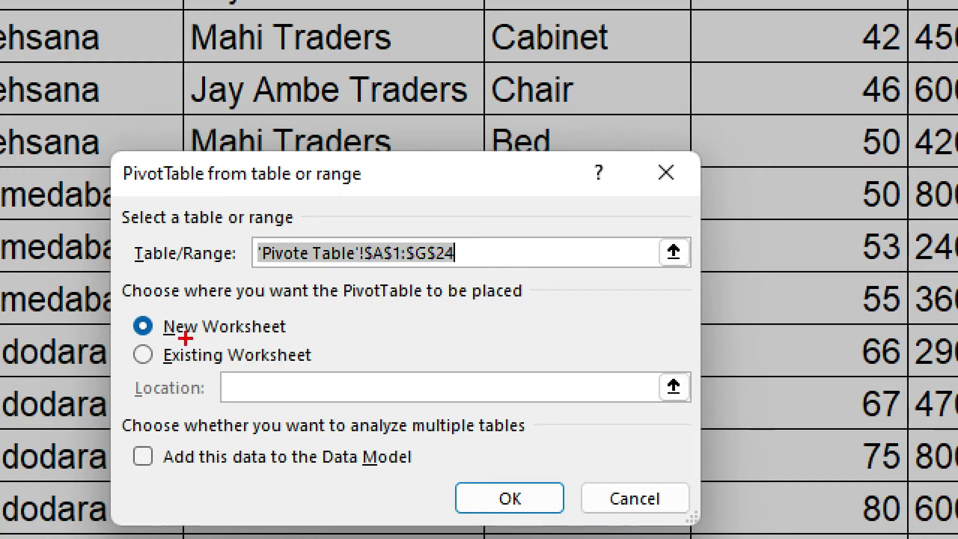
left_click_drag(172, 341, 327, 343)
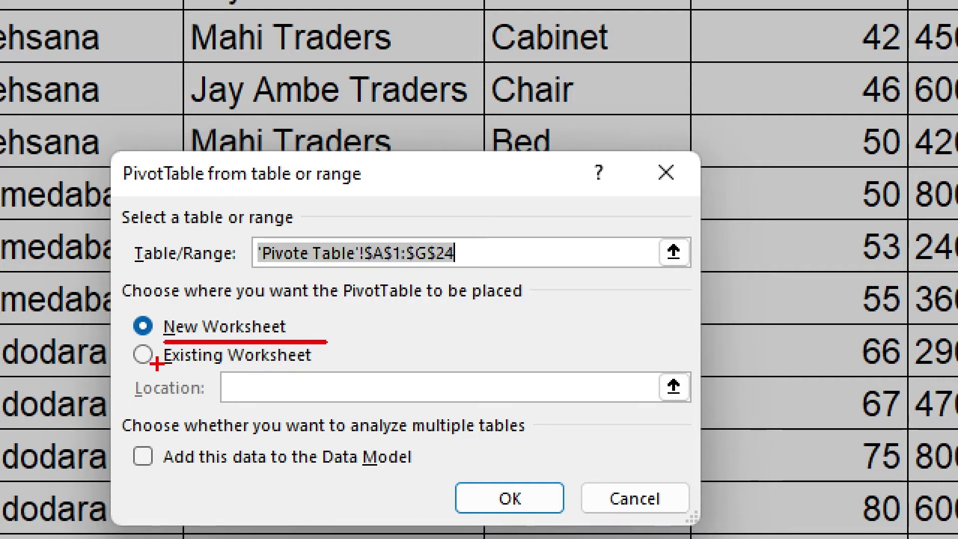
left_click_drag(148, 366, 347, 368)
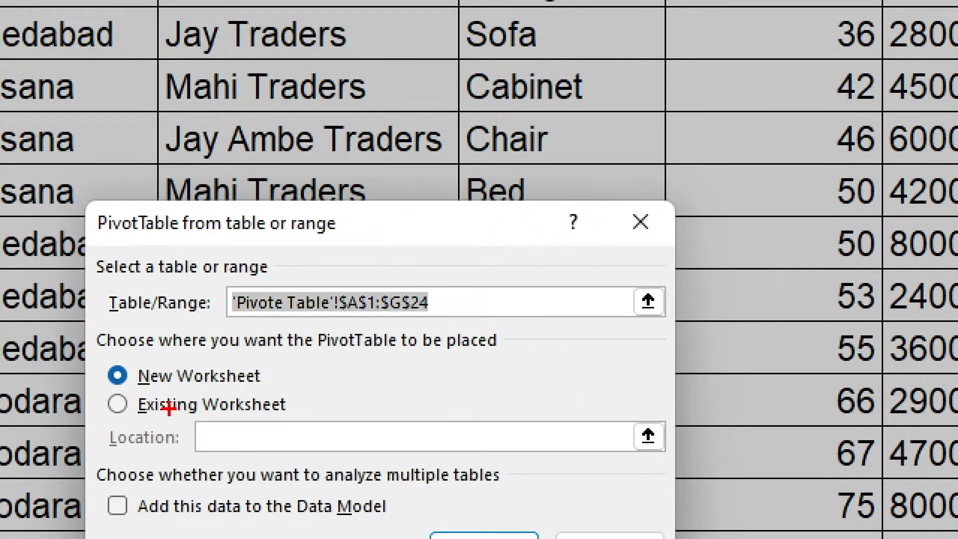
left_click_drag(132, 422, 324, 428)
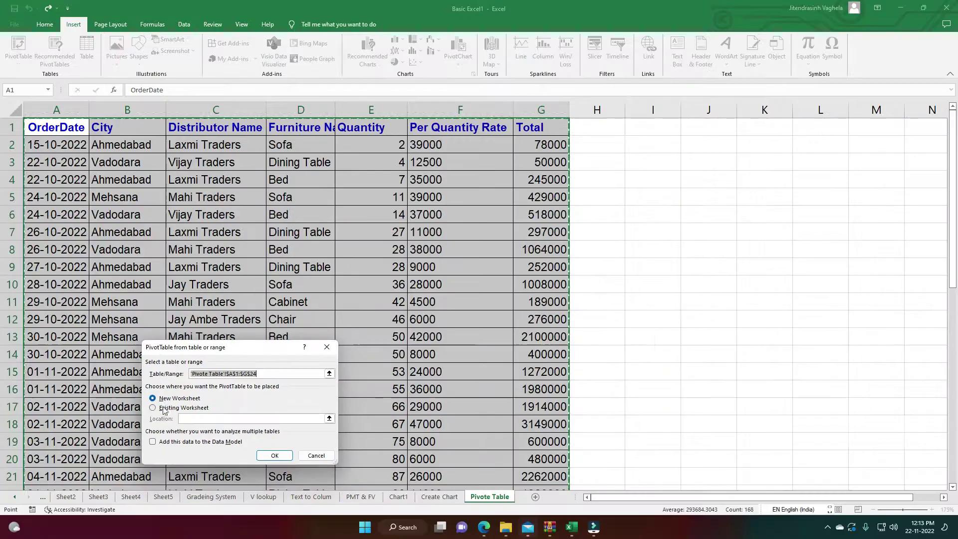
left_click(166, 408)
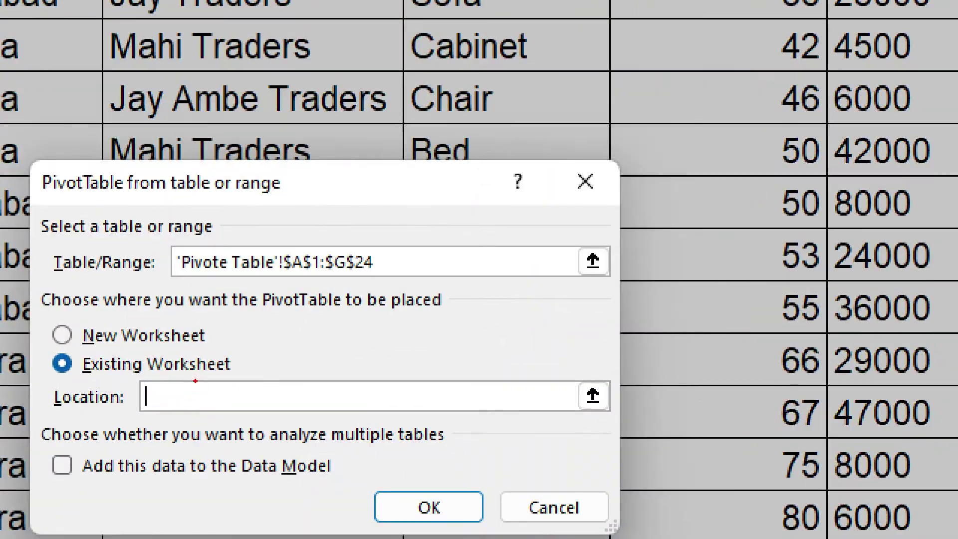
left_click_drag(197, 413, 222, 430)
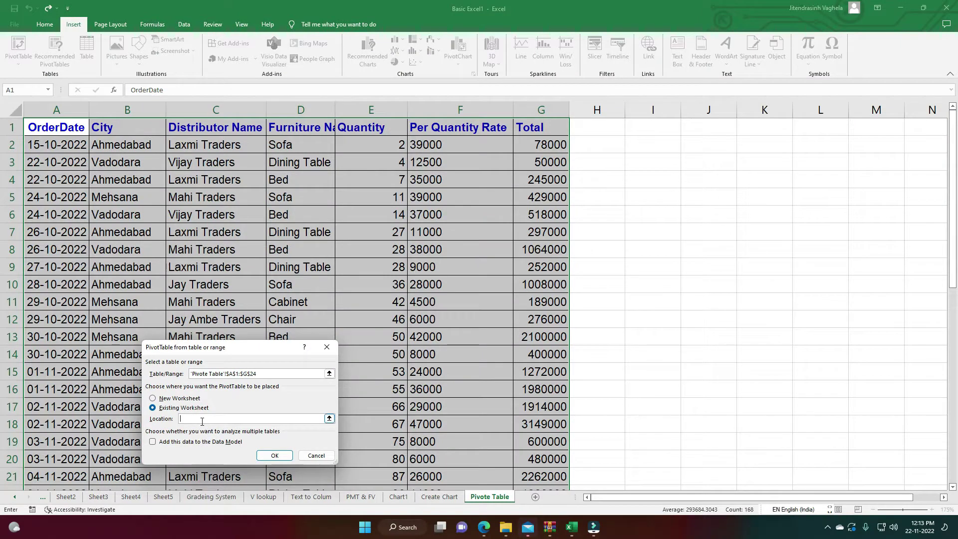
left_click(632, 197)
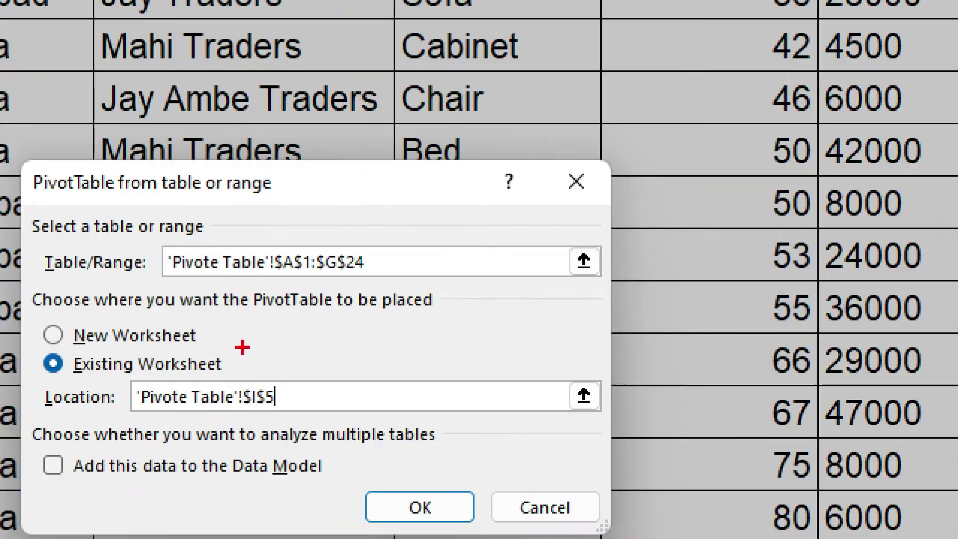
left_click_drag(217, 401, 161, 402)
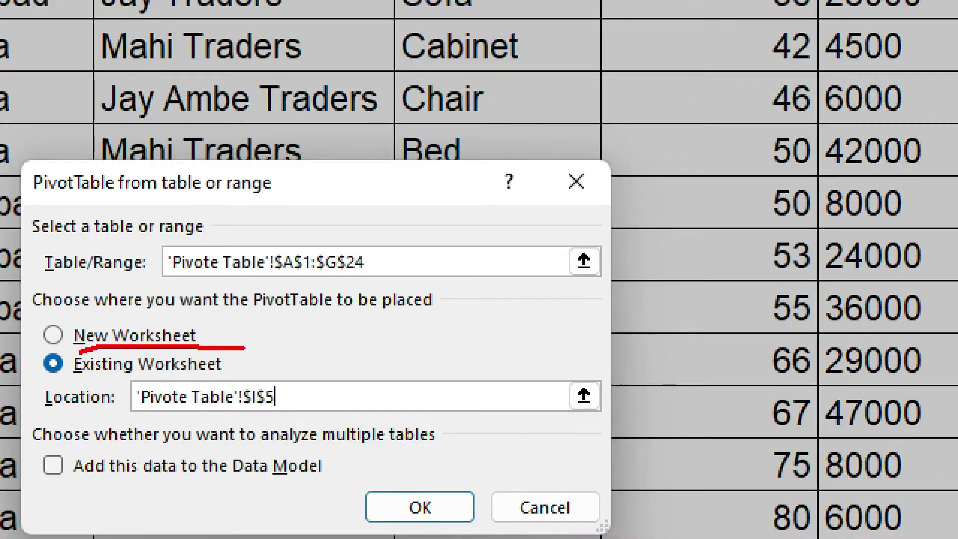
left_click_drag(40, 344, 299, 319)
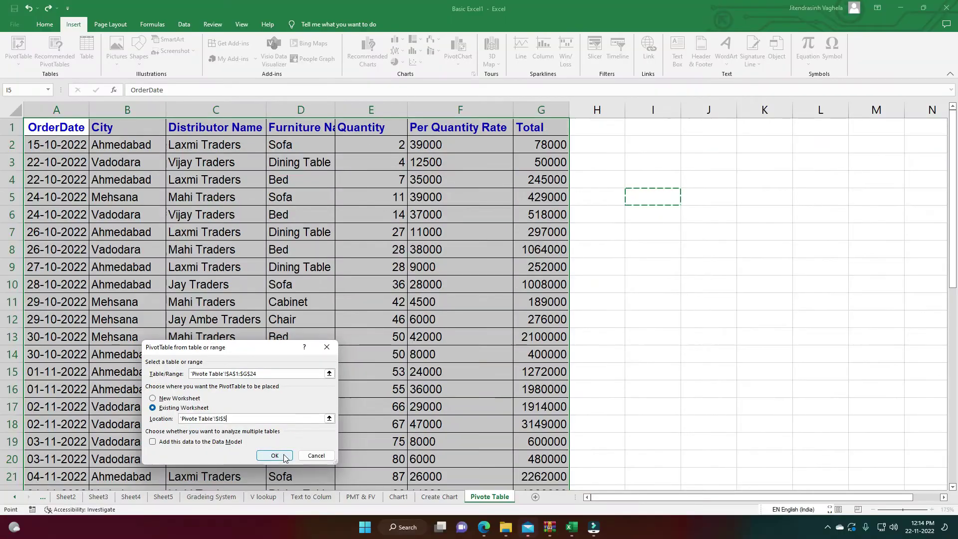
left_click(283, 454)
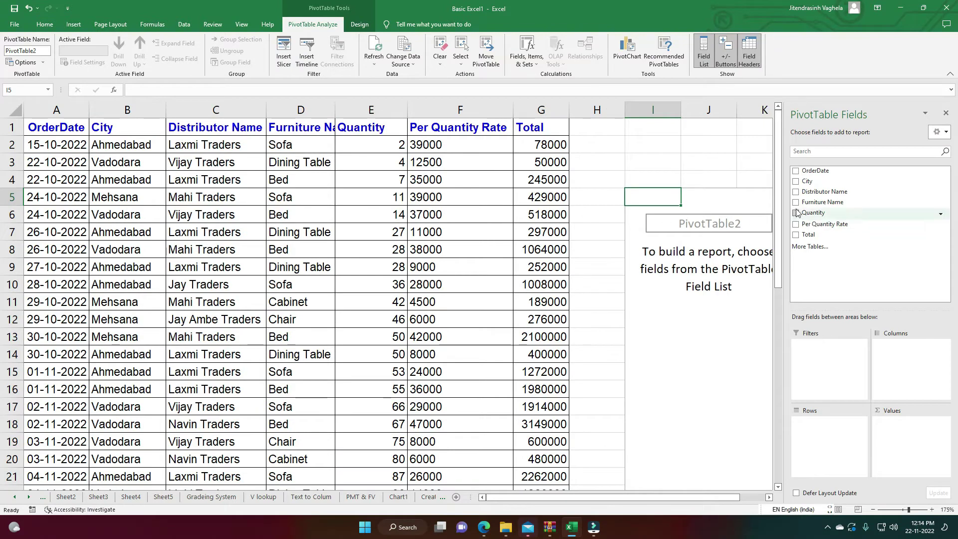
- Add City rows and Sum of Total, highlighting Ahmedabad 13398000, Mehsana 2994000 and Vadodara
left_click(796, 181)
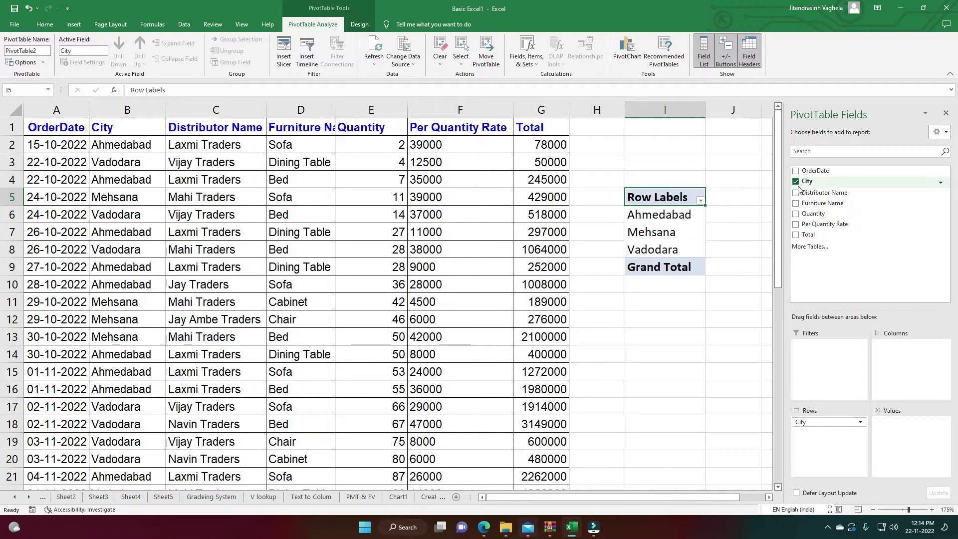
left_click(795, 234)
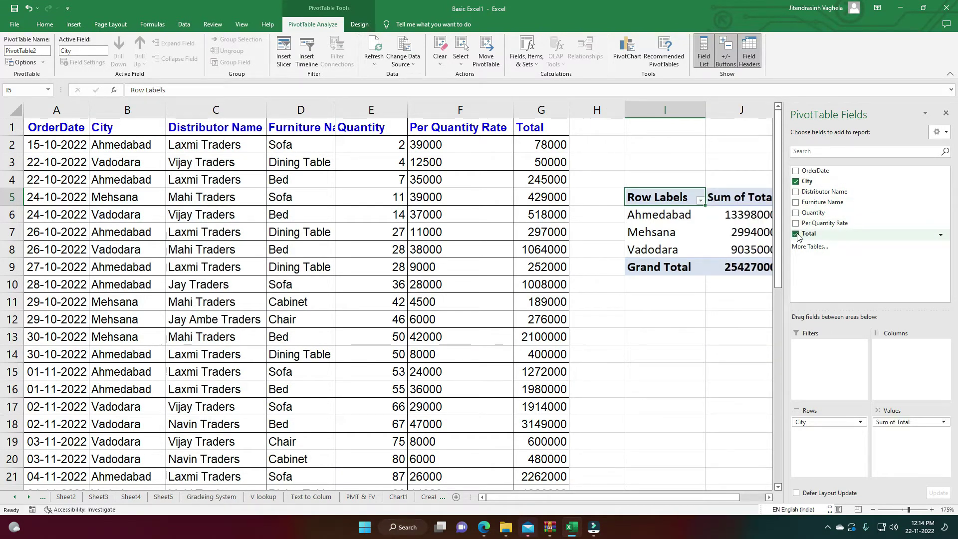
left_click_drag(678, 494, 702, 494)
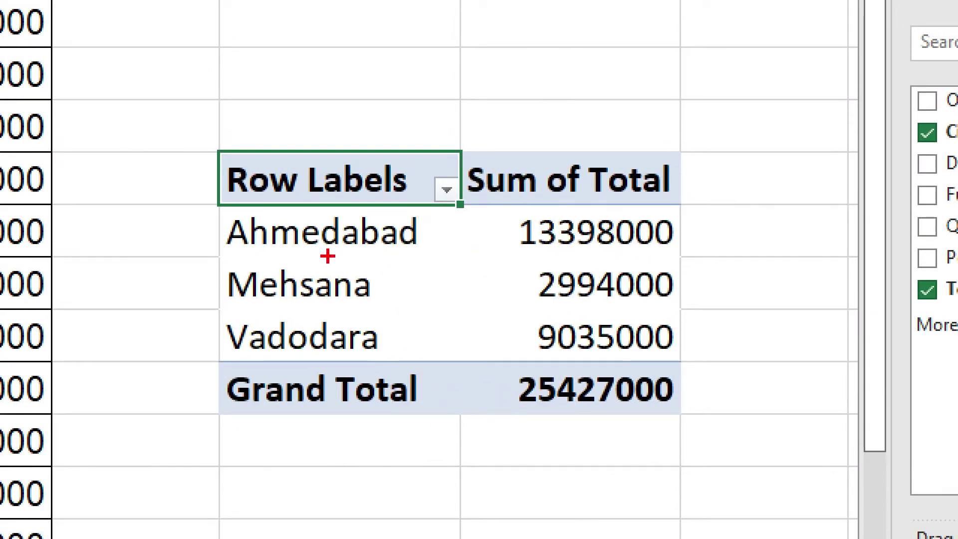
left_click_drag(526, 250, 666, 251)
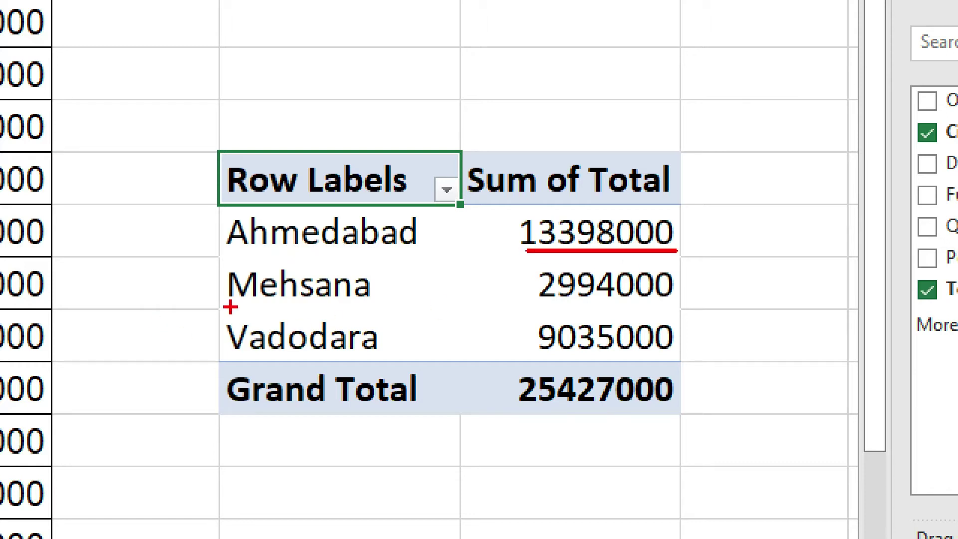
left_click_drag(505, 300, 661, 297)
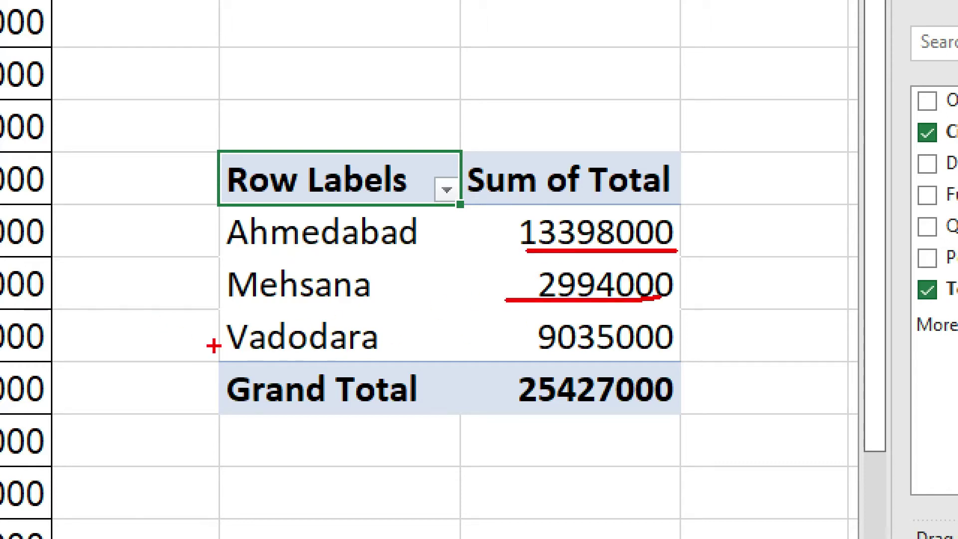
left_click_drag(213, 352, 331, 352)
left_click_drag(678, 340, 566, 343)
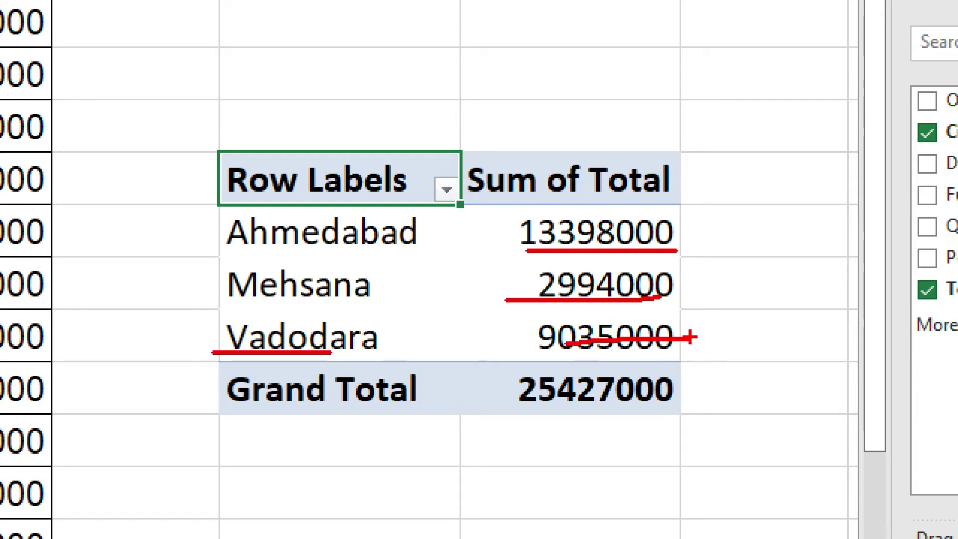
- Undo the Sum of Total and City additions with Ctrl+Z twice
key("Escape")
key("ctrl+z")
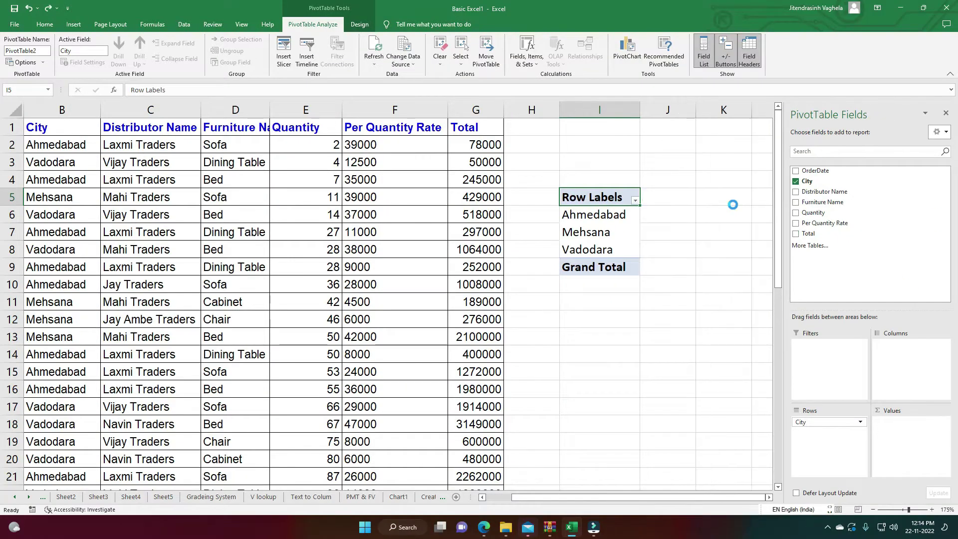
key("ctrl+z")
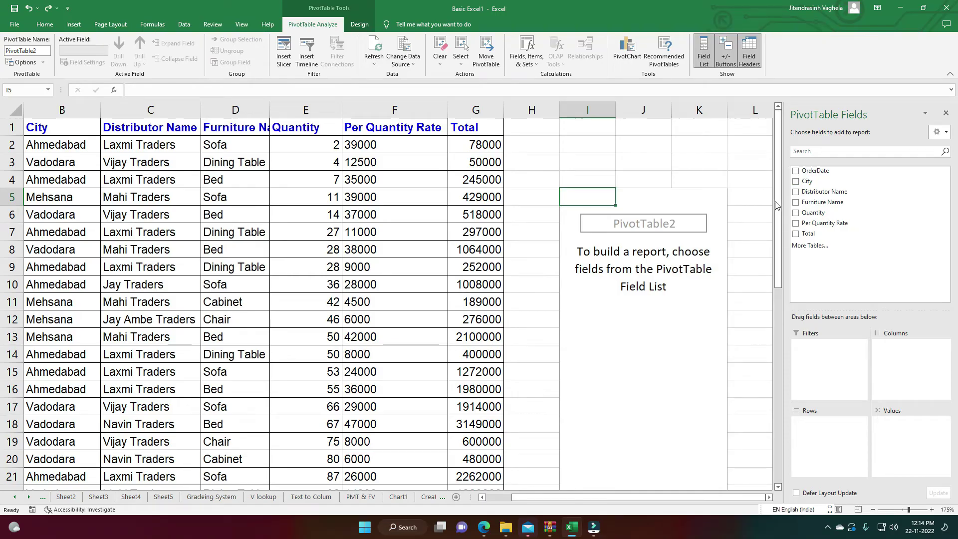
- Check Distributor Name, Furniture Name and Quantity in the PivotTable Fields list
key("ctrl+1")
key("Escape")
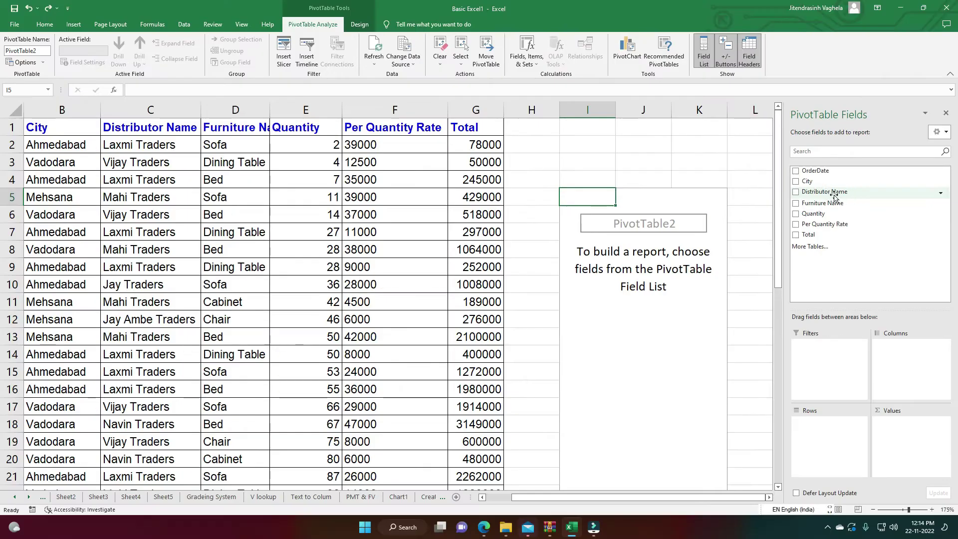
left_click(795, 192)
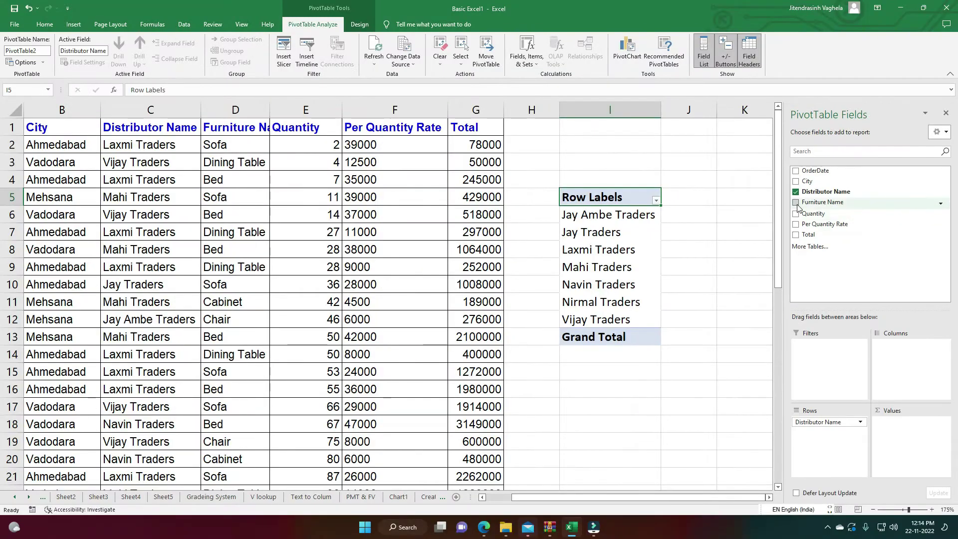
left_click(796, 202)
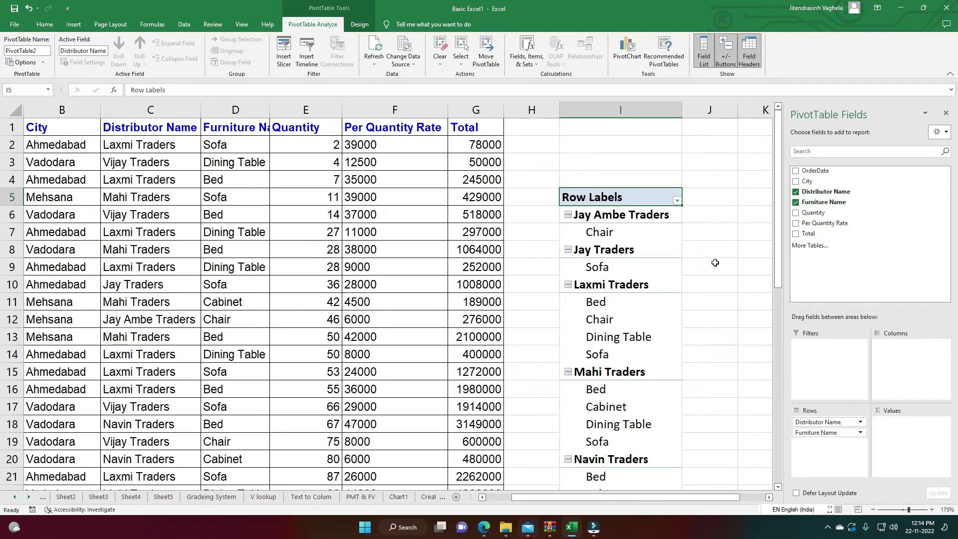
left_click(795, 213)
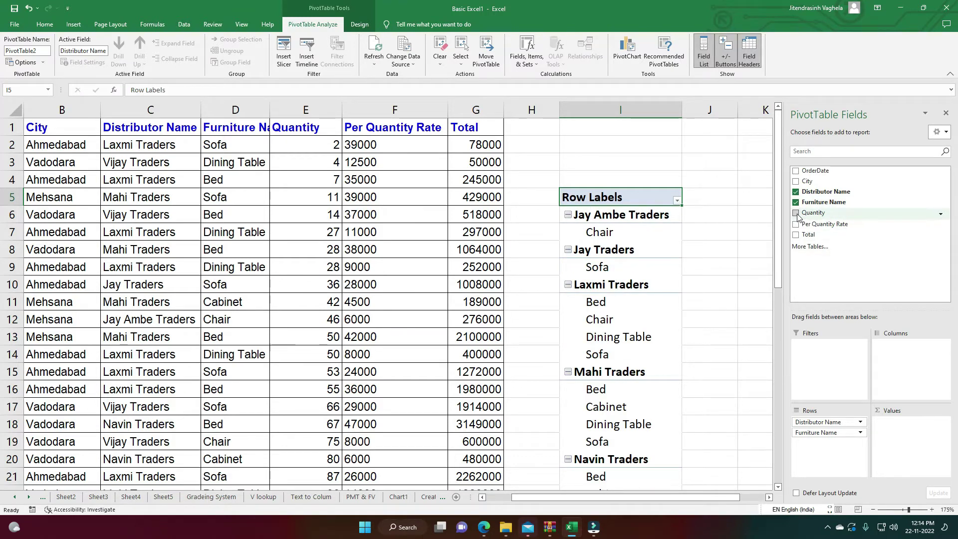
left_click_drag(646, 497, 672, 497)
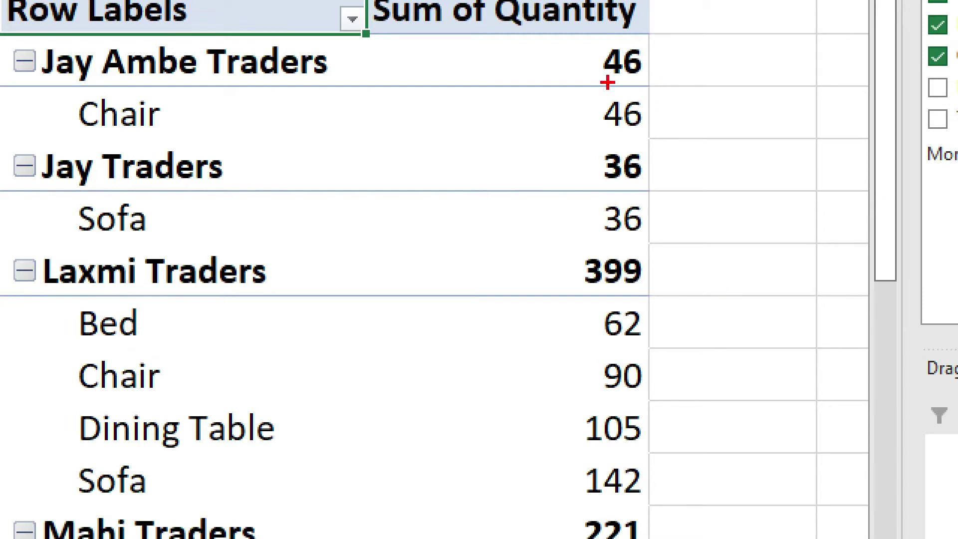
left_click_drag(75, 132, 162, 128)
left_click_drag(589, 120, 650, 121)
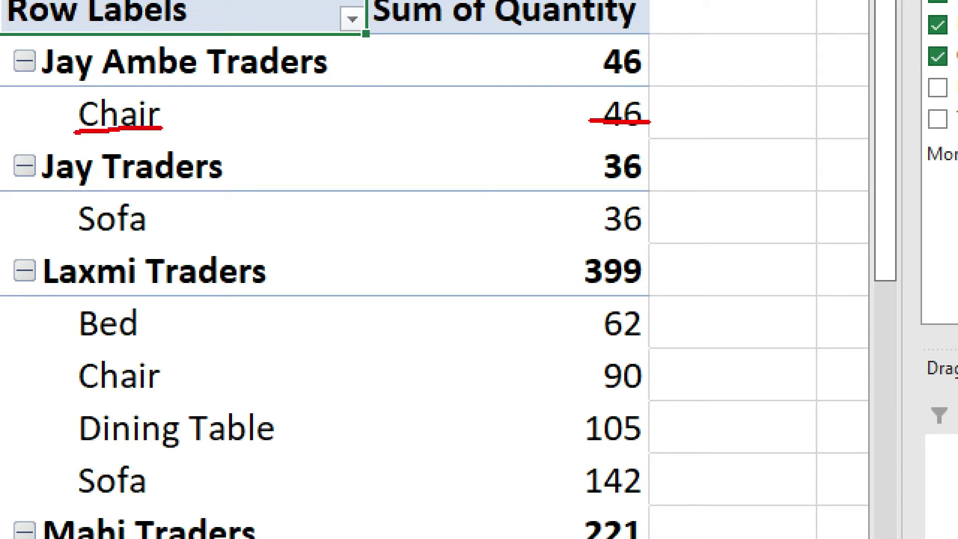
left_click_drag(202, 185, 250, 184)
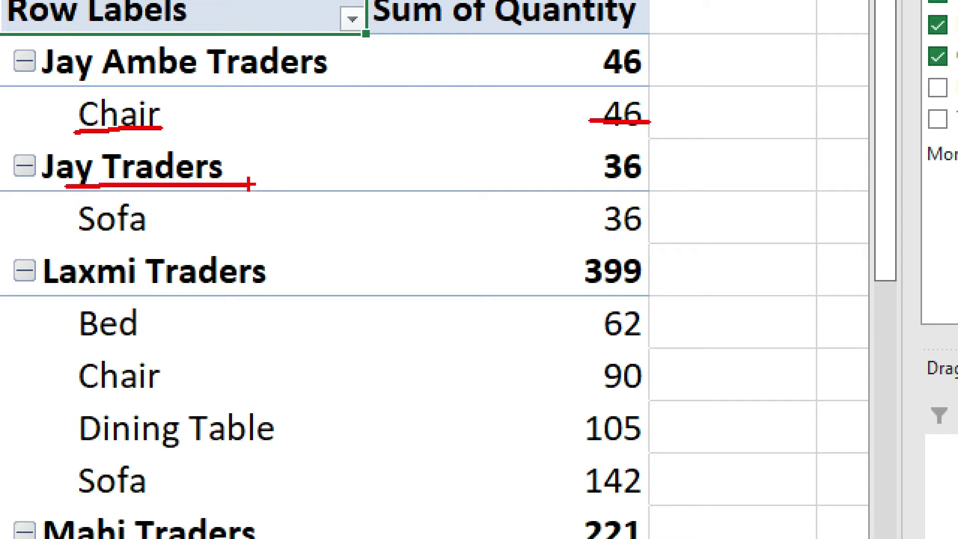
left_click_drag(650, 182, 579, 182)
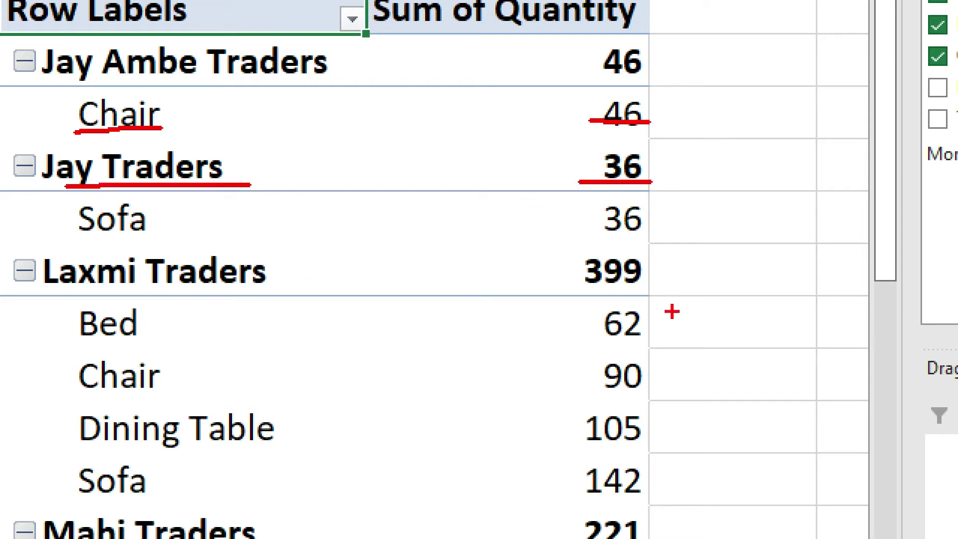
left_click_drag(567, 295, 641, 294)
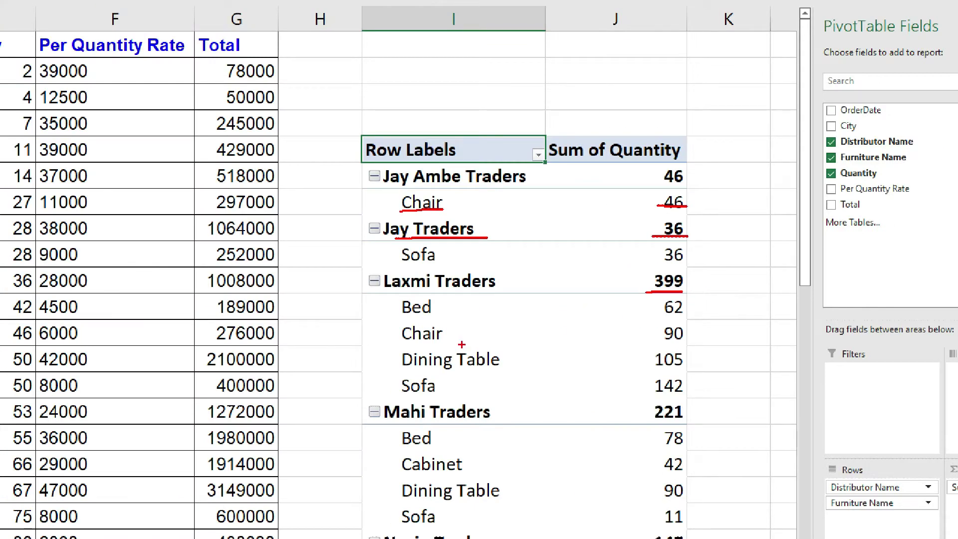
left_click_drag(653, 314, 691, 312)
left_click_drag(658, 341, 693, 340)
mouse_move(651, 368)
left_mouse_down()
mouse_move(677, 368)
mouse_move(695, 393)
left_mouse_up()
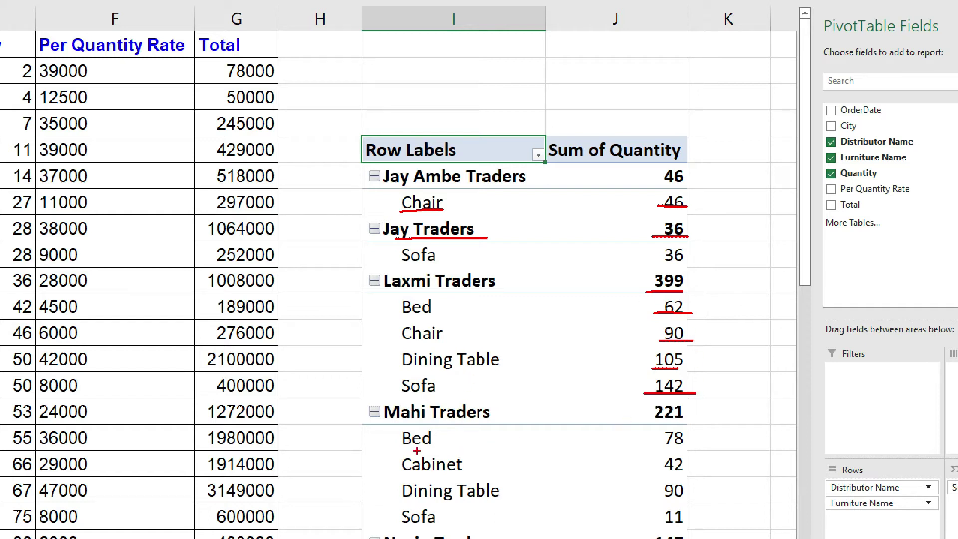
left_click_drag(664, 442, 698, 443)
left_click_drag(400, 475, 436, 475)
left_click_drag(671, 472, 701, 473)
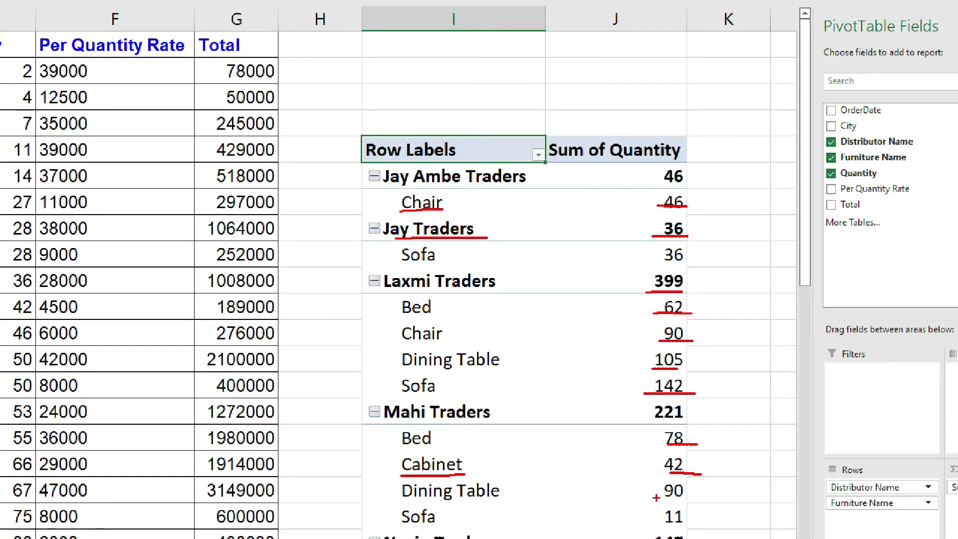
key("Escape")
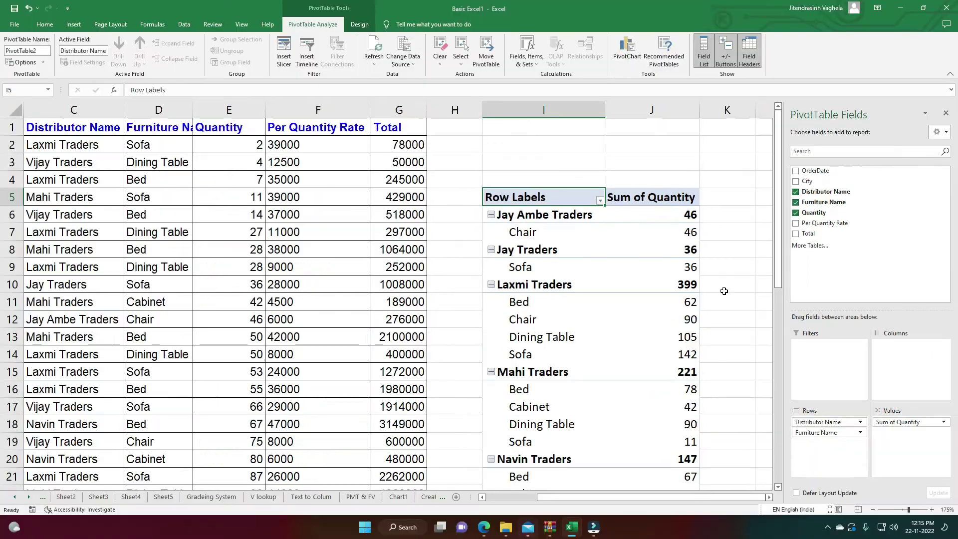
scroll(651, 361, "down", 2)
scroll(651, 361, "down", 2)
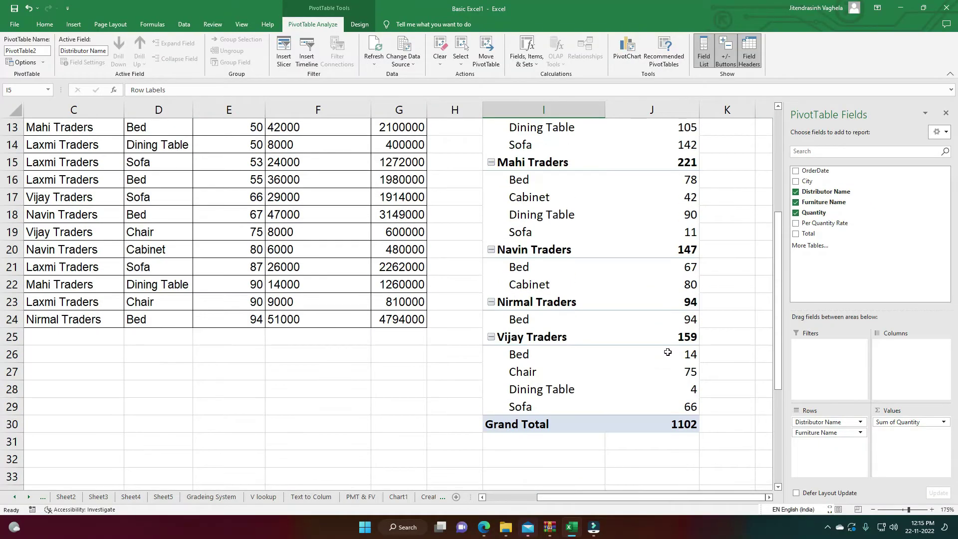
key("ctrl+1")
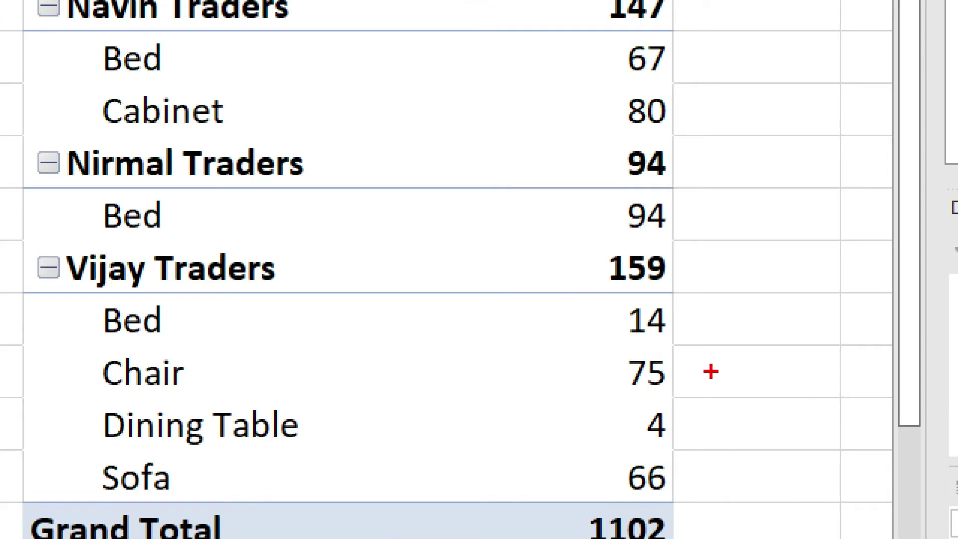
key("Escape")
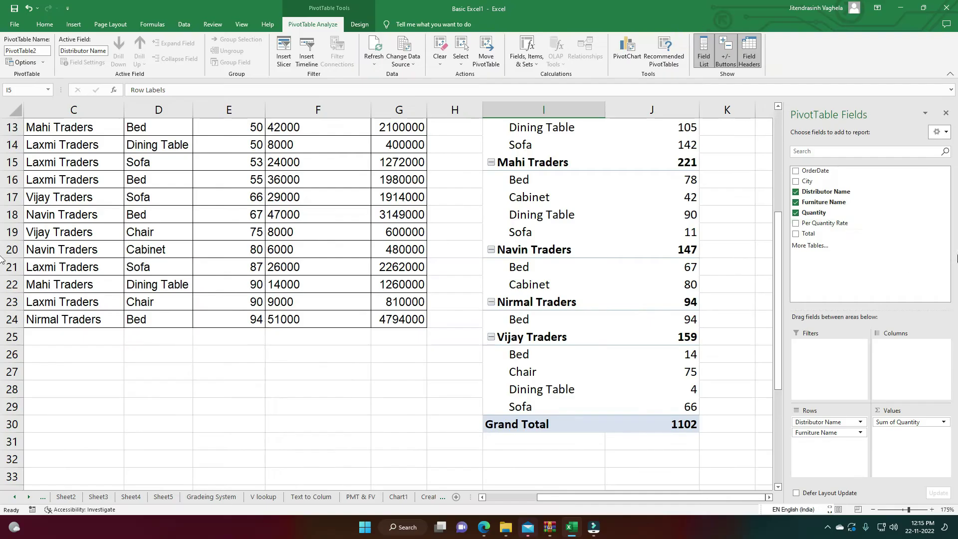
- Drop Furniture Name and sum Quantity, Per Quantity Rate and Total per distributor
left_click(796, 202)
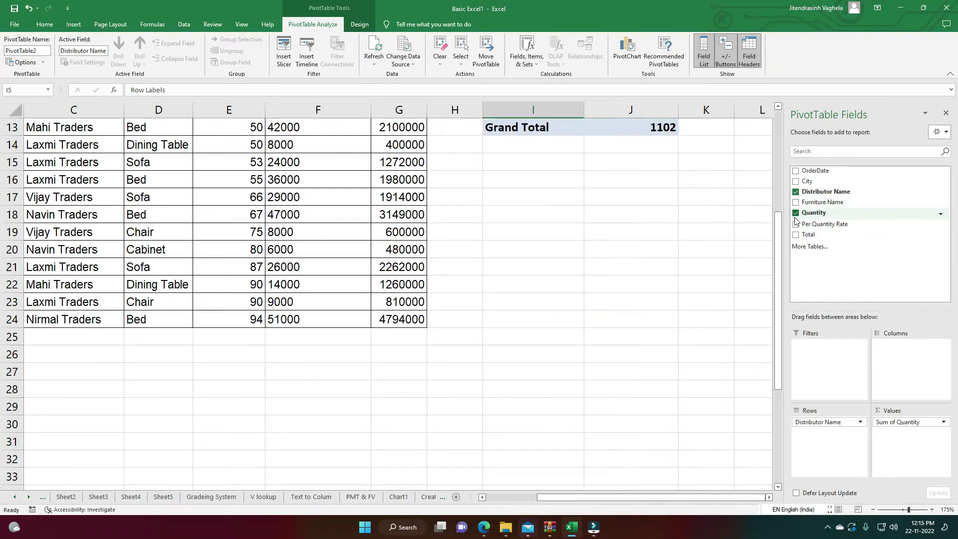
left_click(796, 213)
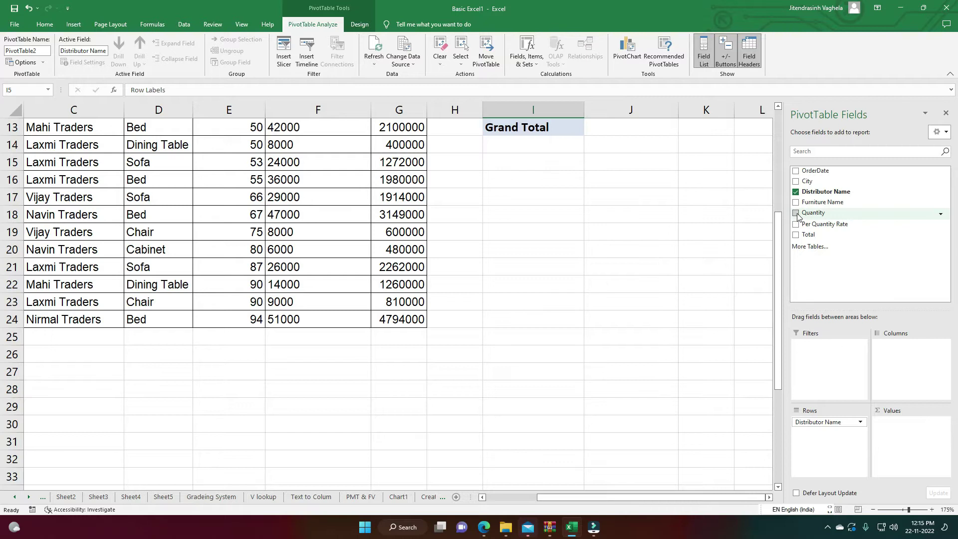
left_click(796, 213)
left_click(796, 213)
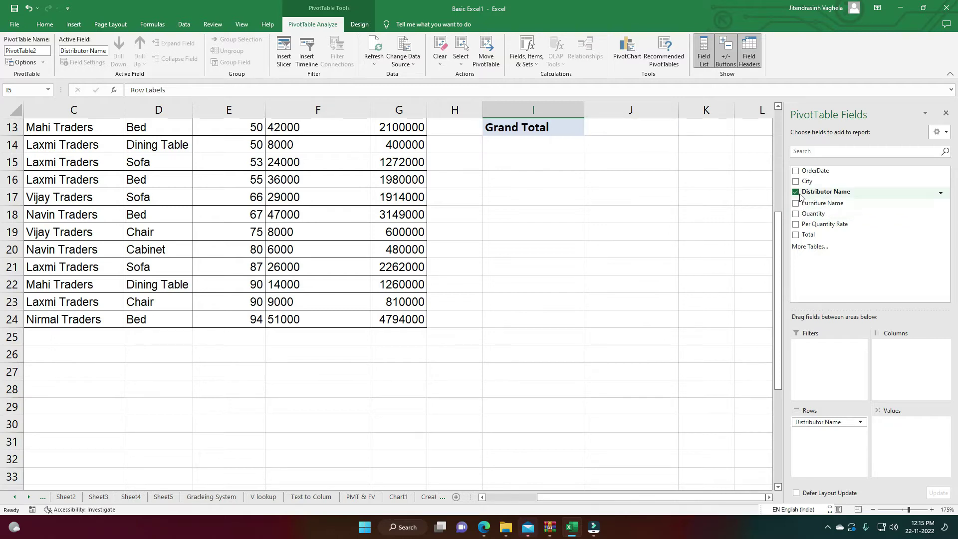
scroll(481, 196, "up", 4)
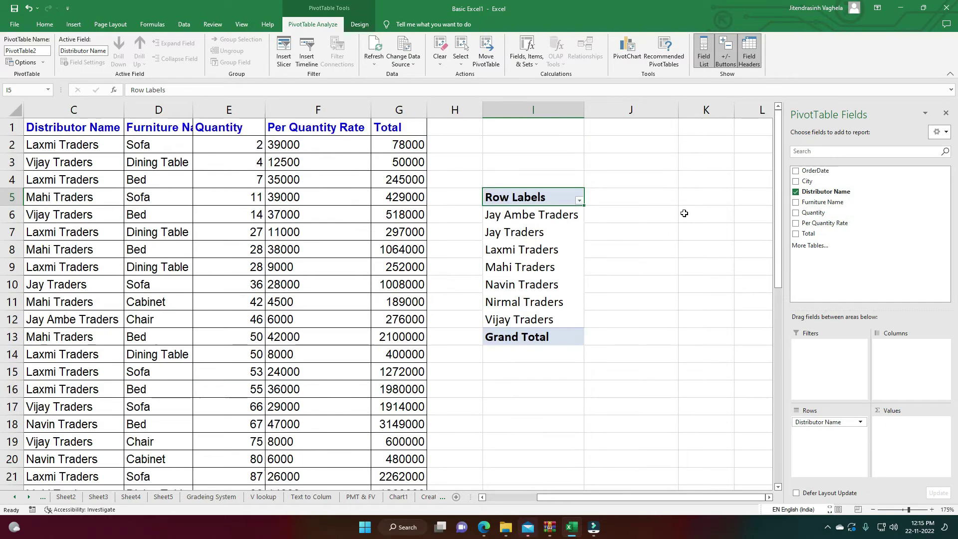
left_click(796, 214)
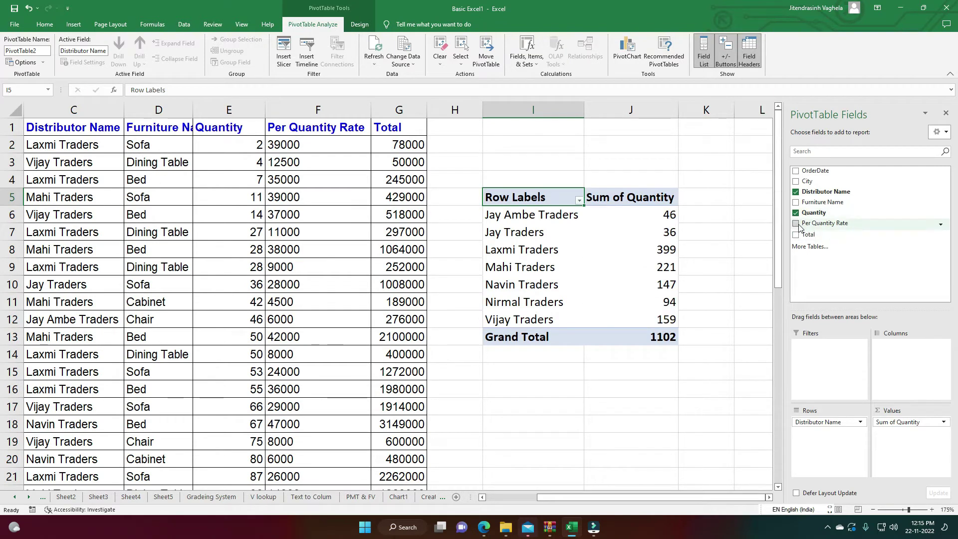
left_click(796, 224)
left_click(795, 234)
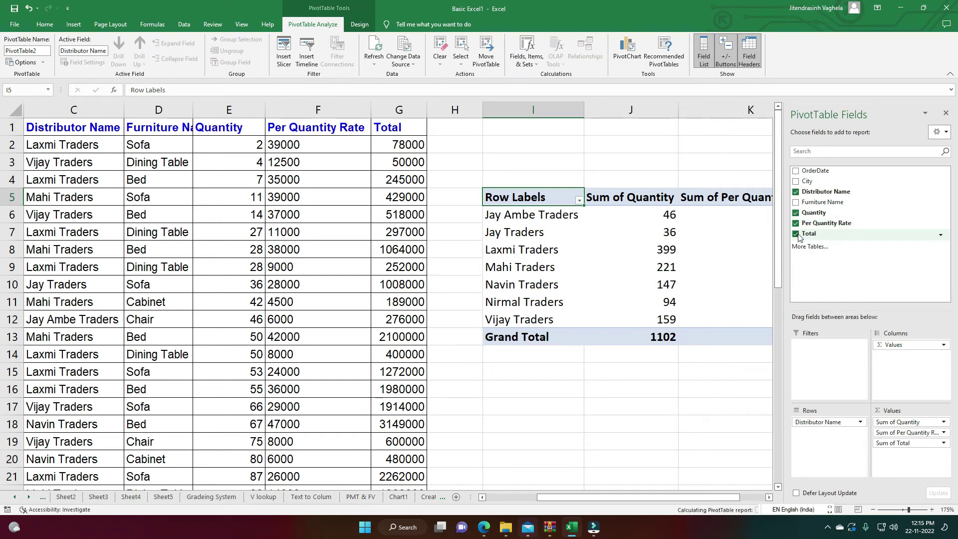
left_click_drag(684, 495, 730, 496)
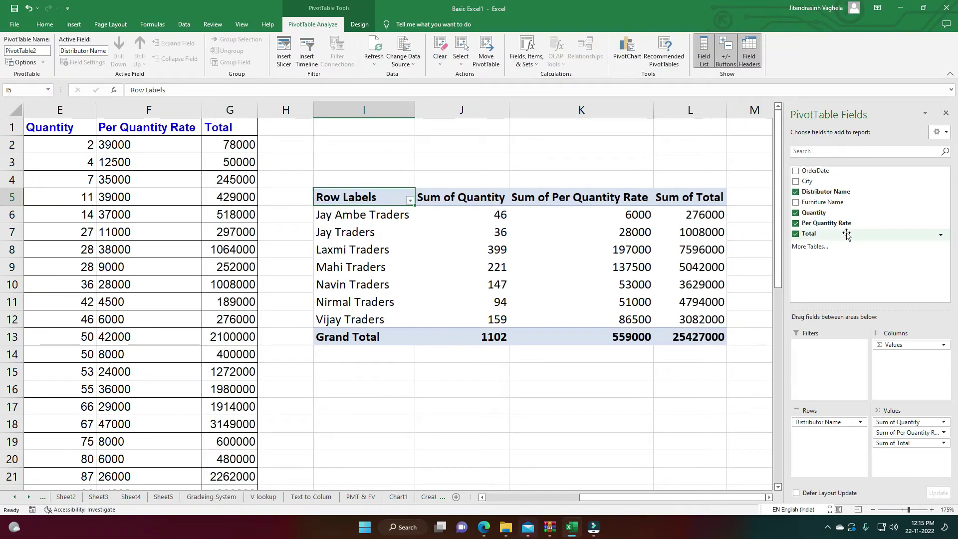
- Add City under Distributor Name, splitting Mahi Traders into Mehsana 103 and Vadodara 118
left_click(795, 182)
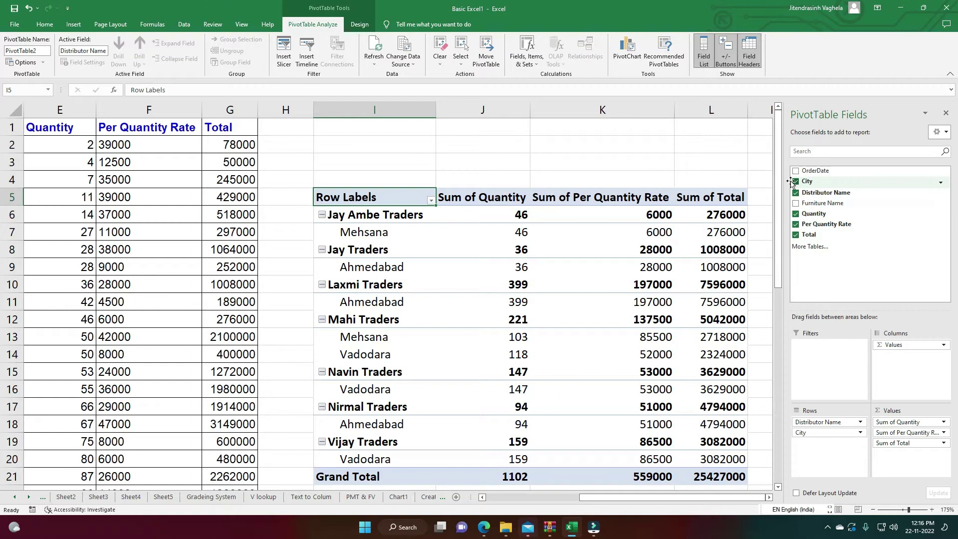
scroll(415, 294, "down", 2)
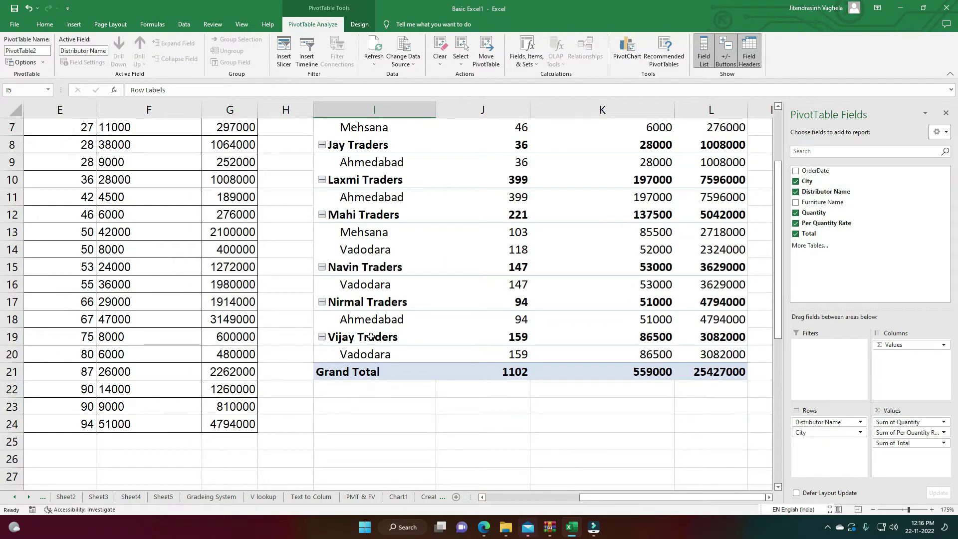
scroll(370, 337, "up", 1)
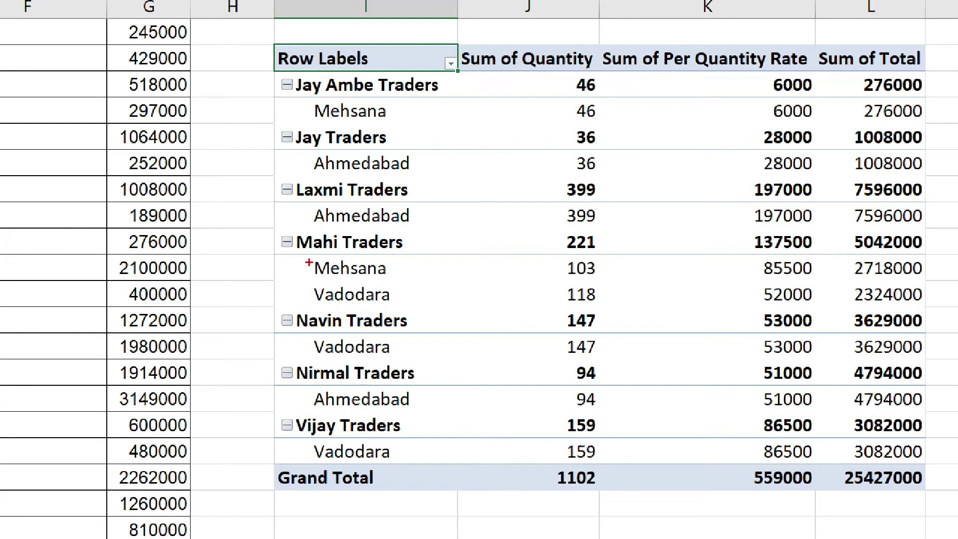
left_click_drag(309, 262, 351, 303)
key("Escape")
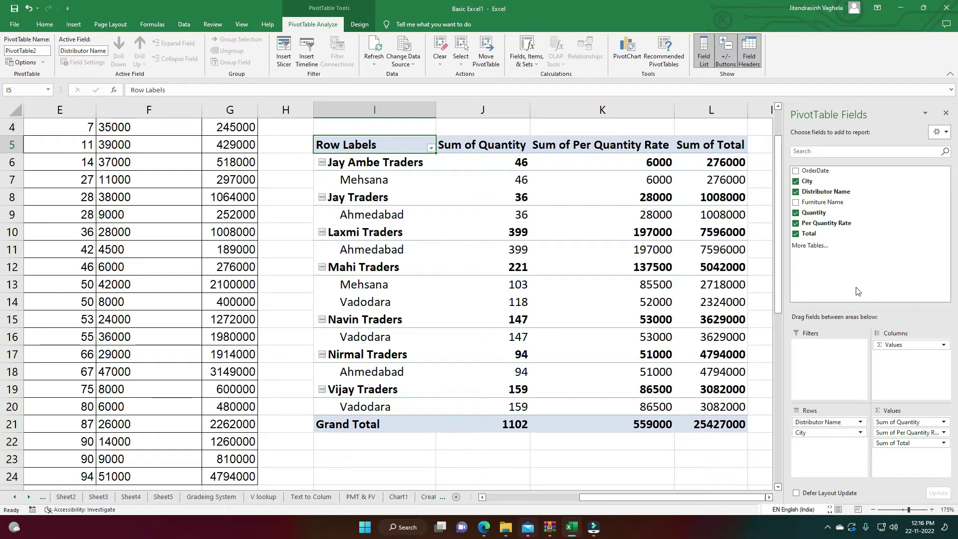
key("ctrl+1")
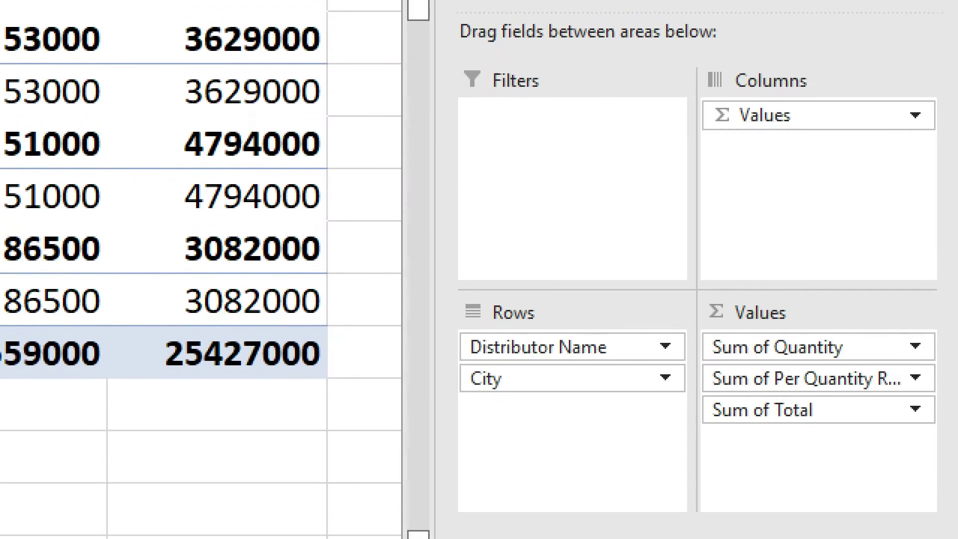
mouse_move(792, 86)
left_mouse_down()
mouse_move(677, 90)
mouse_move(805, 88)
left_mouse_up()
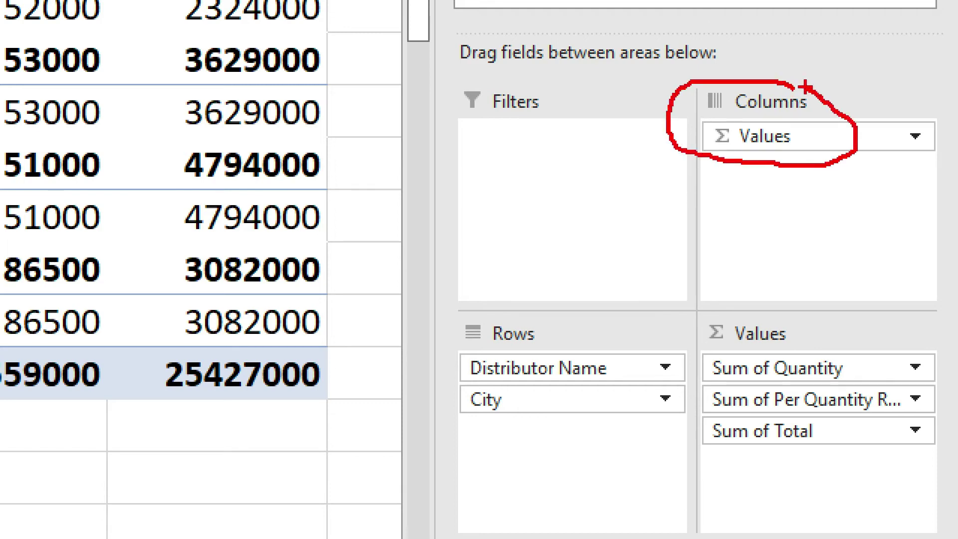
key("Escape")
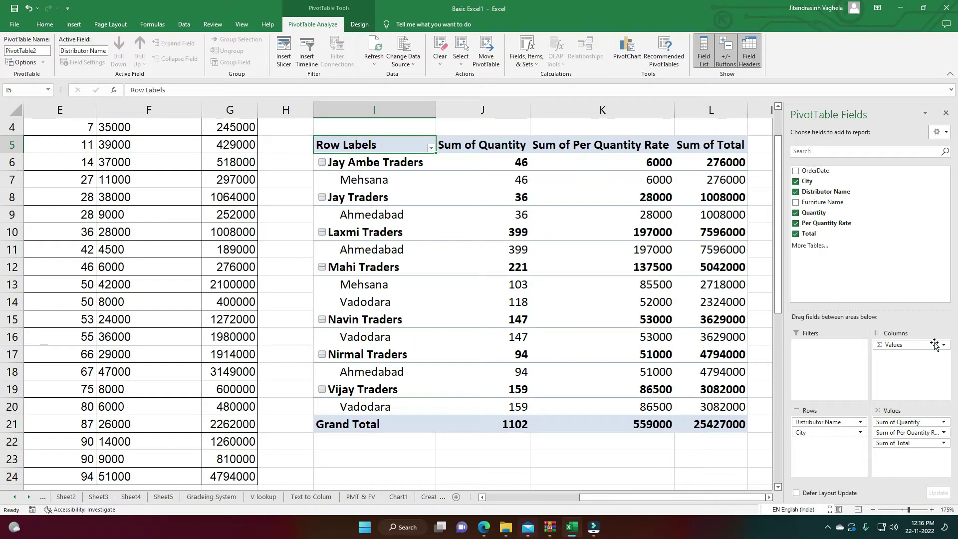
left_click(936, 345)
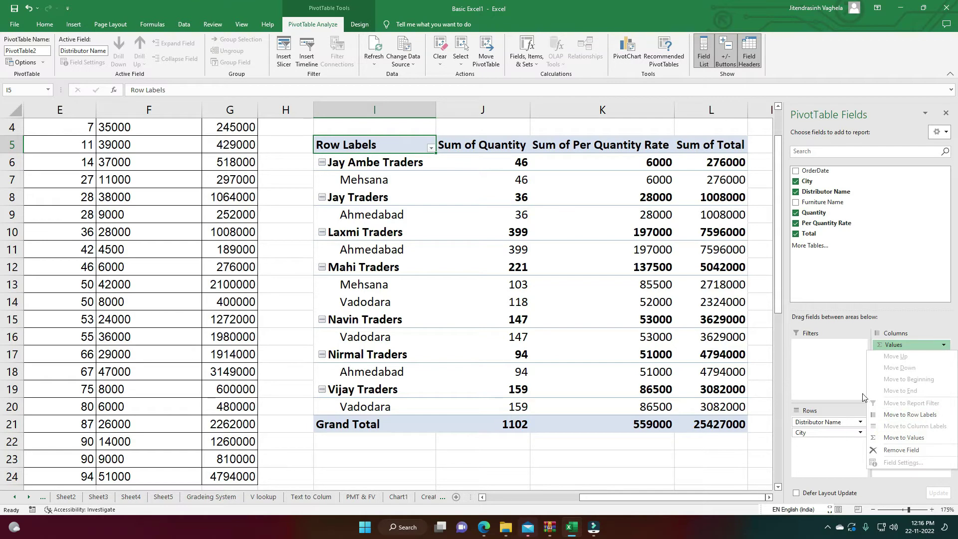
left_click(816, 397)
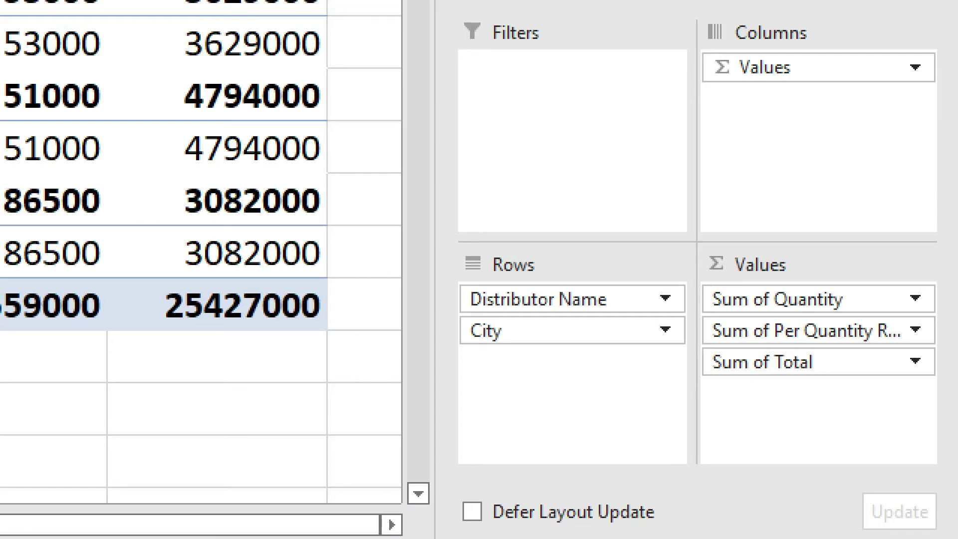
left_click_drag(743, 322, 793, 323)
left_click_drag(734, 347, 823, 344)
left_click_drag(729, 387, 856, 389)
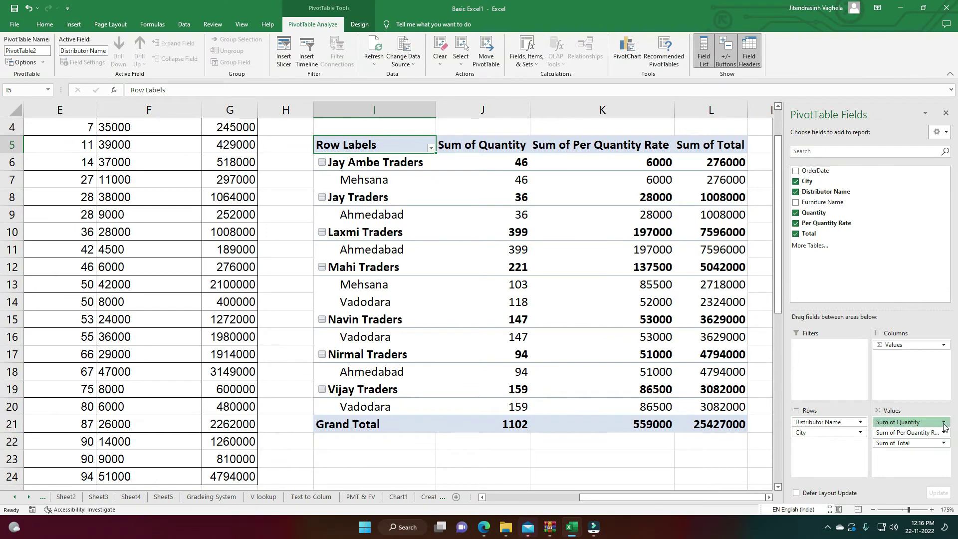
- Hide the PivotTable Fields pane and scroll back to the top of the source sales rows
left_click(942, 423)
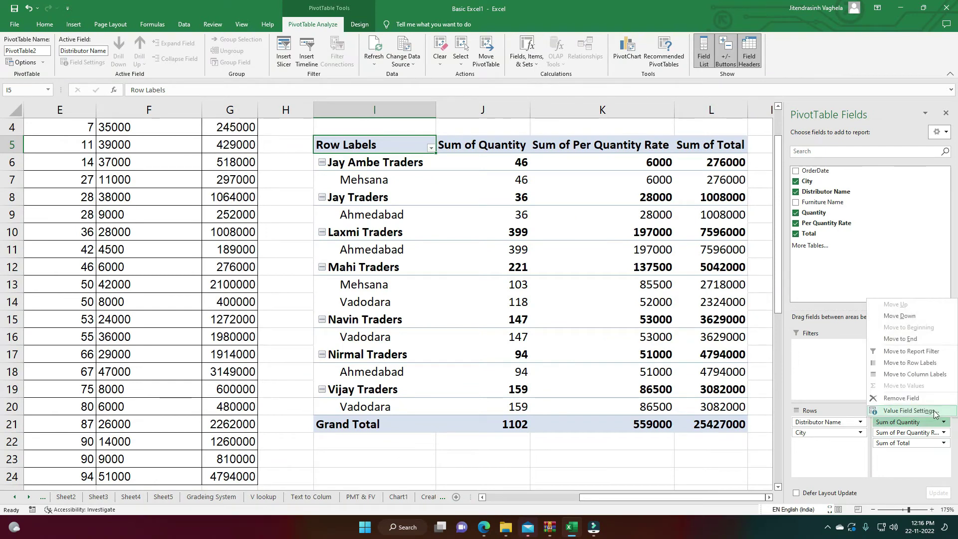
left_click(698, 459)
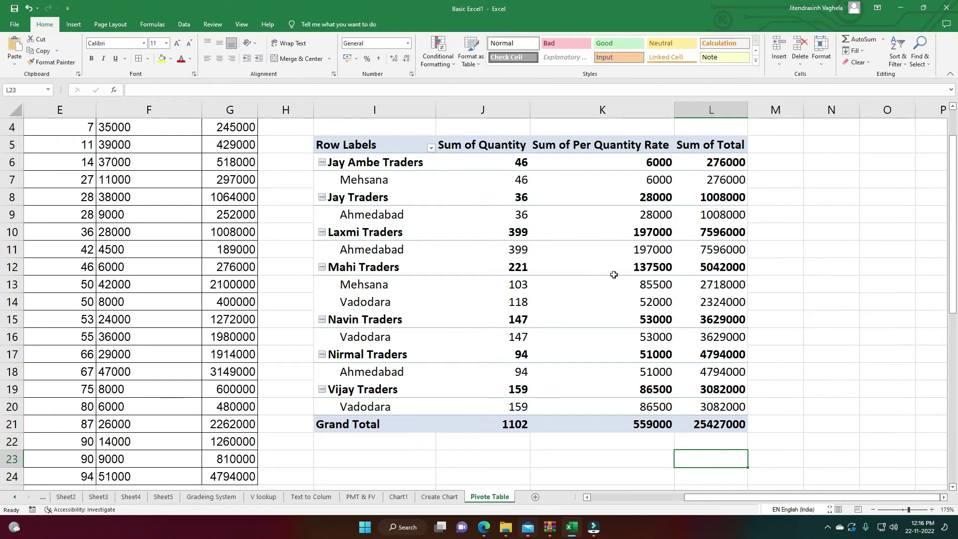
left_click(614, 274)
left_click(697, 458)
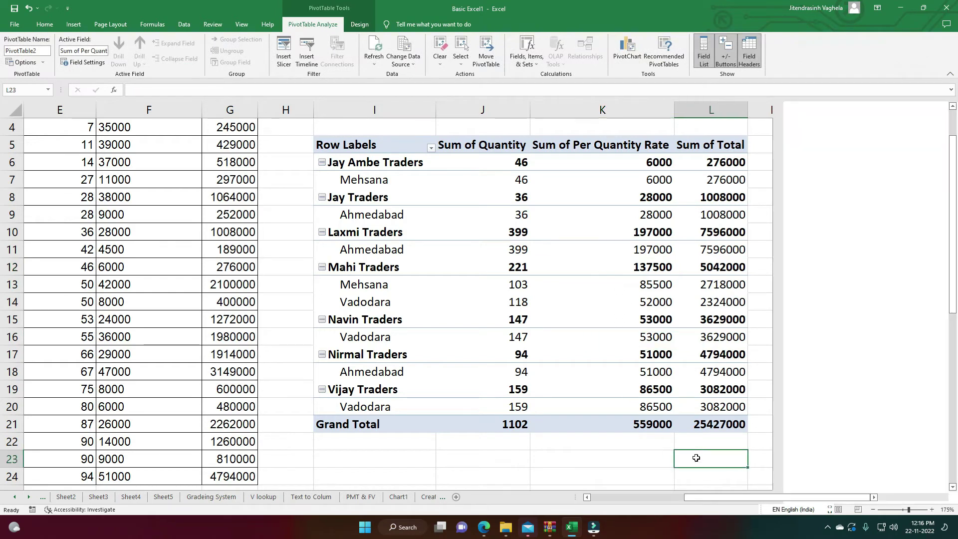
left_click_drag(719, 497, 649, 496)
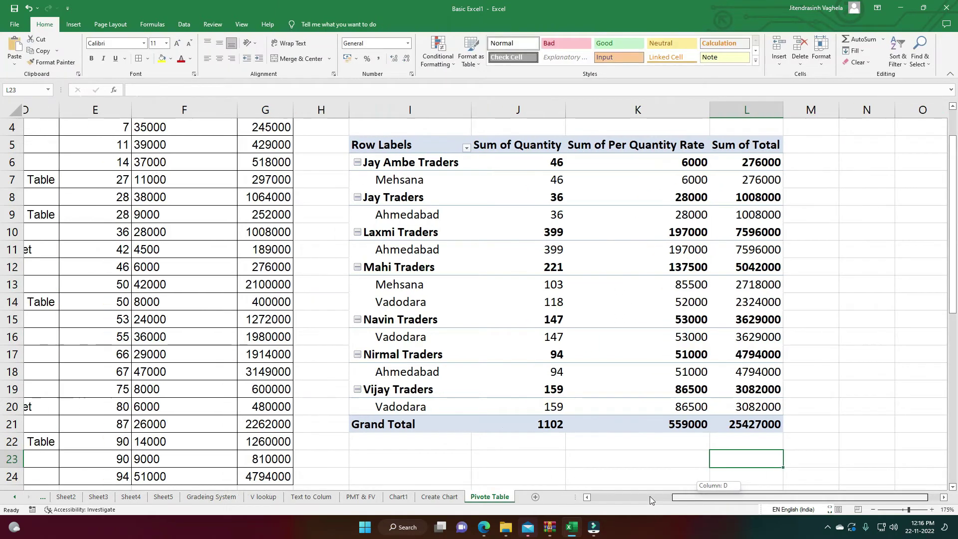
scroll(654, 383, "up", 1)
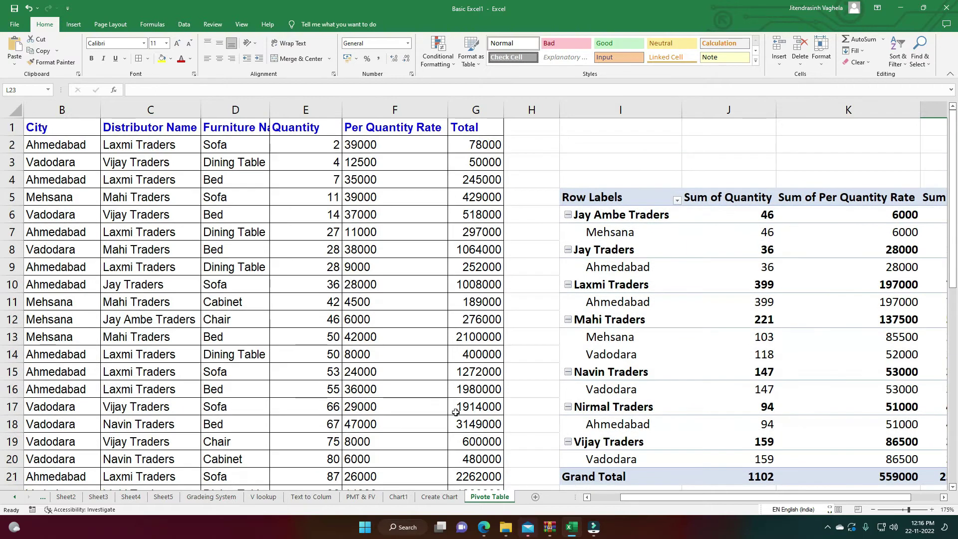
mouse_move(40, 128)
left_mouse_down()
mouse_move(352, 536)
mouse_move(478, 459)
left_mouse_up()
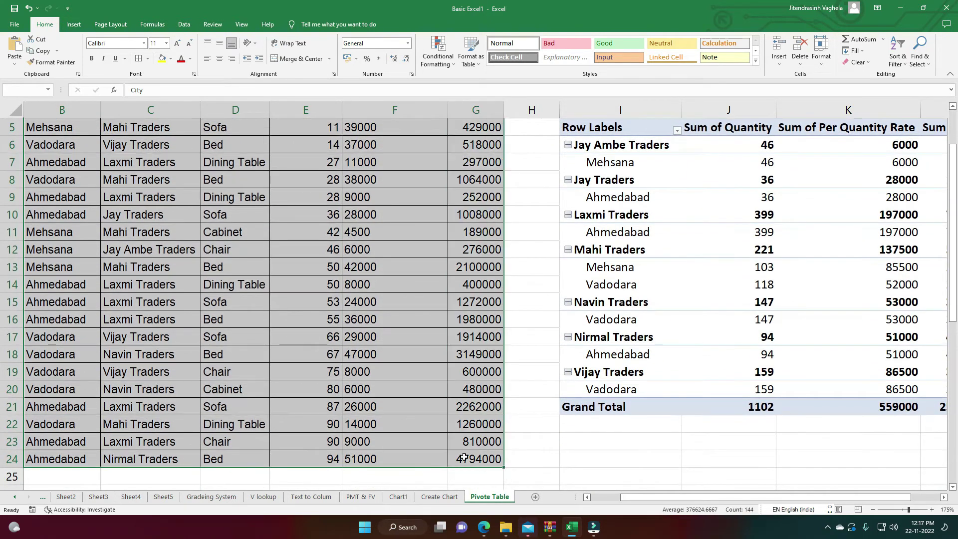
- Insert a PivotTable from the B1:G24 sales range, placed on a new worksheet
left_click(72, 24)
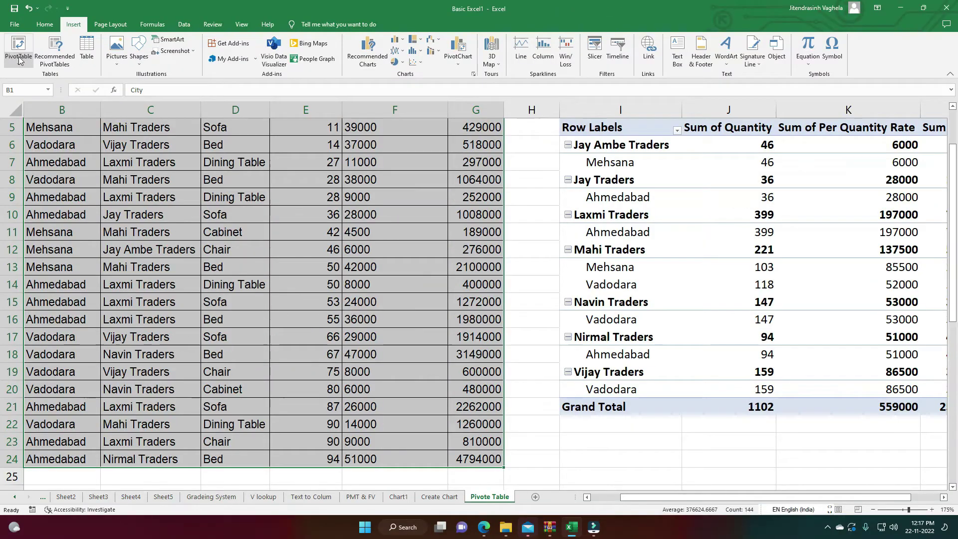
left_click(18, 59)
left_click(45, 75)
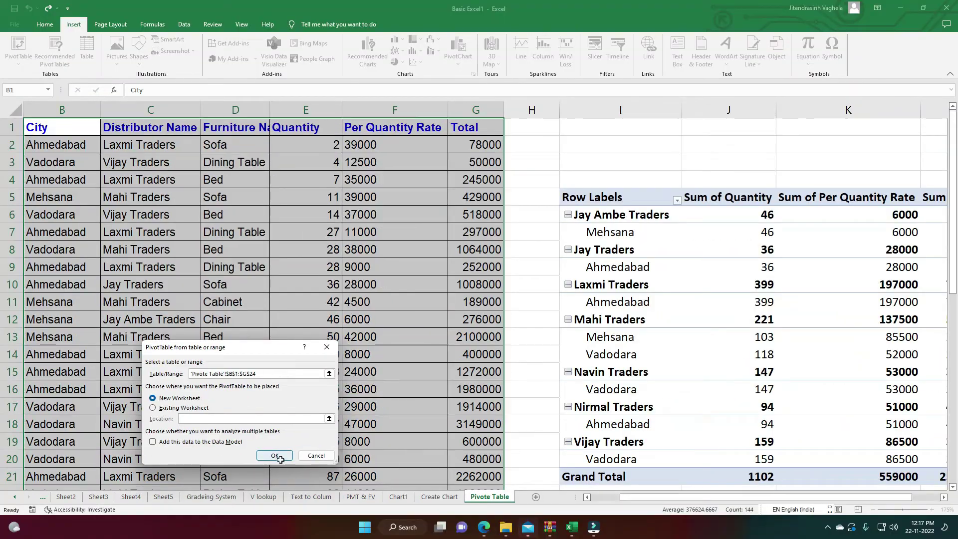
left_click(280, 453)
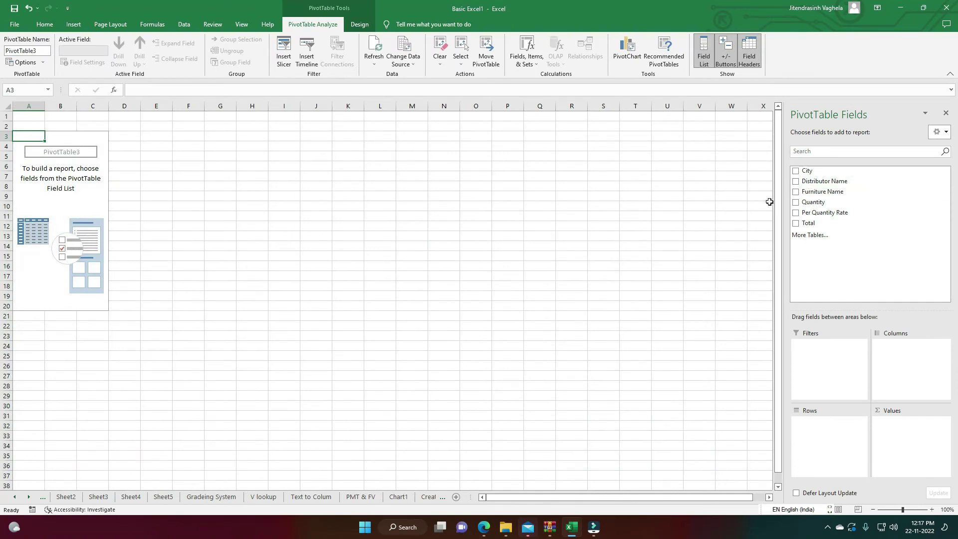
- Build the pivot from Distributor Name, Furniture Name and Sum of Total, leaving Quantity and Per Quantity Rate out
mouse_move(825, 181)
left_click(795, 181)
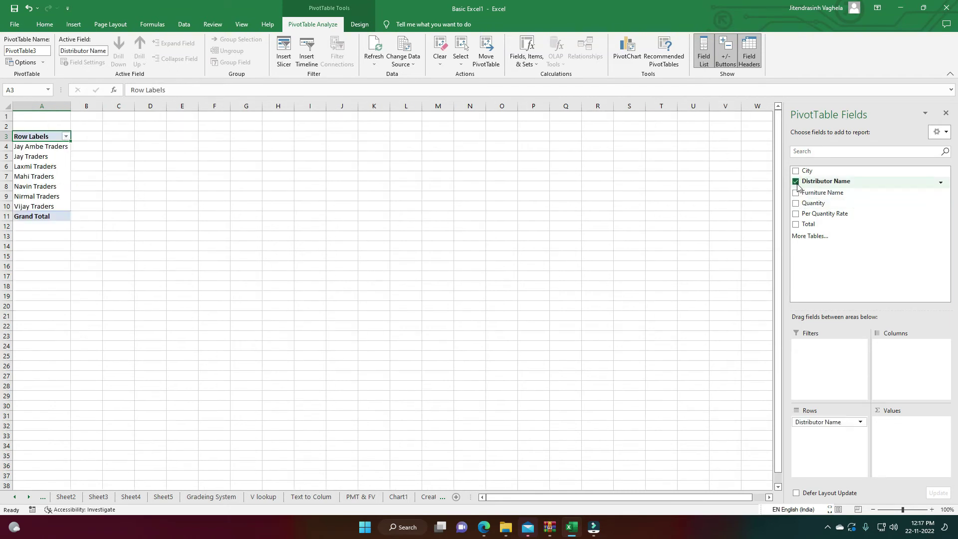
left_click(796, 203)
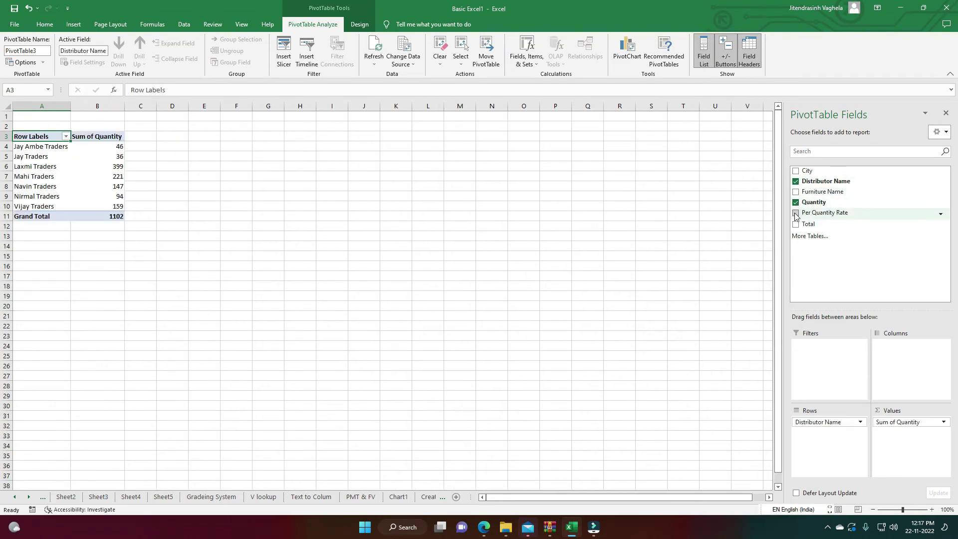
left_click(796, 213)
left_click(796, 213)
left_click(796, 202)
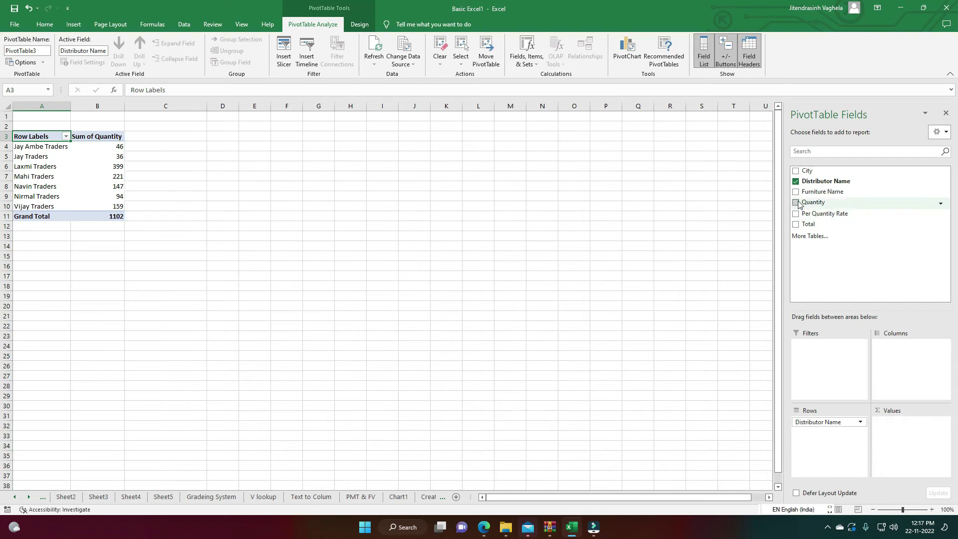
left_click(795, 192)
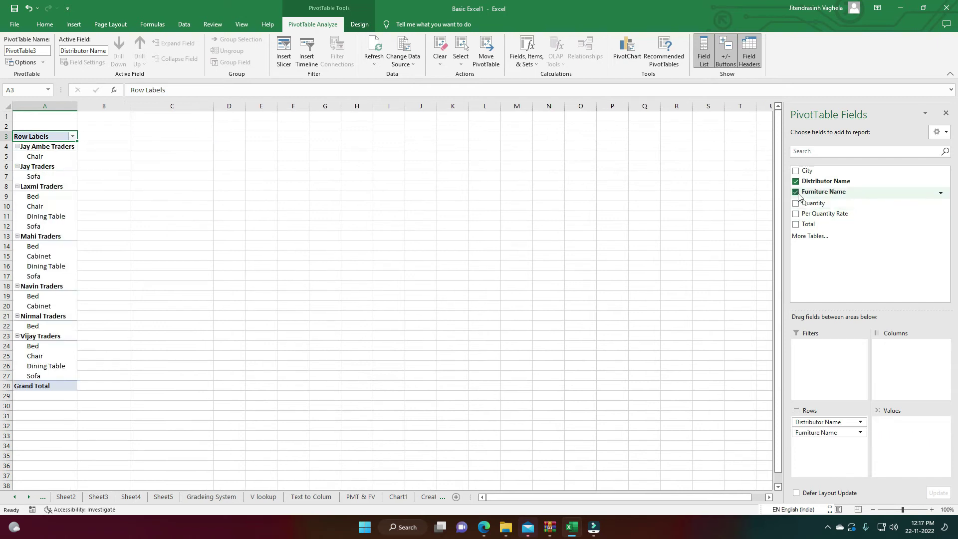
left_click(796, 223)
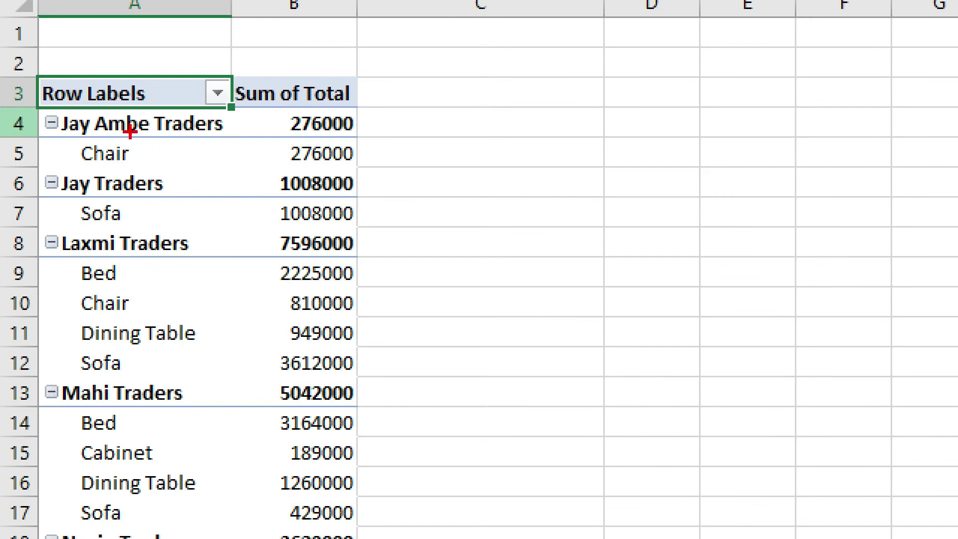
- Mark item rows for Jay Ambe Traders, Jay Traders (Sofa 1008000) and Laxmi Traders' Bed, Chair, Dining Table and Sofa
left_click_drag(78, 146, 109, 160)
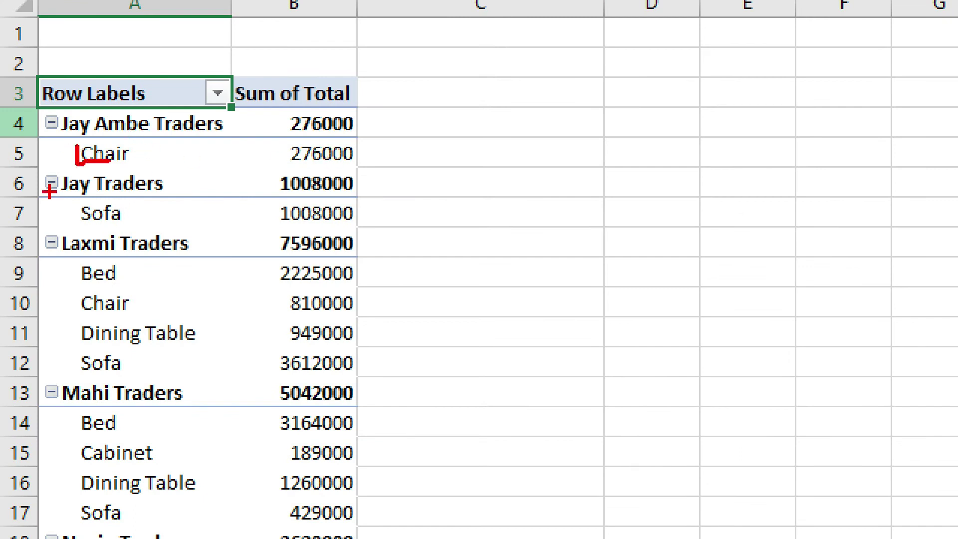
left_click_drag(38, 174, 177, 195)
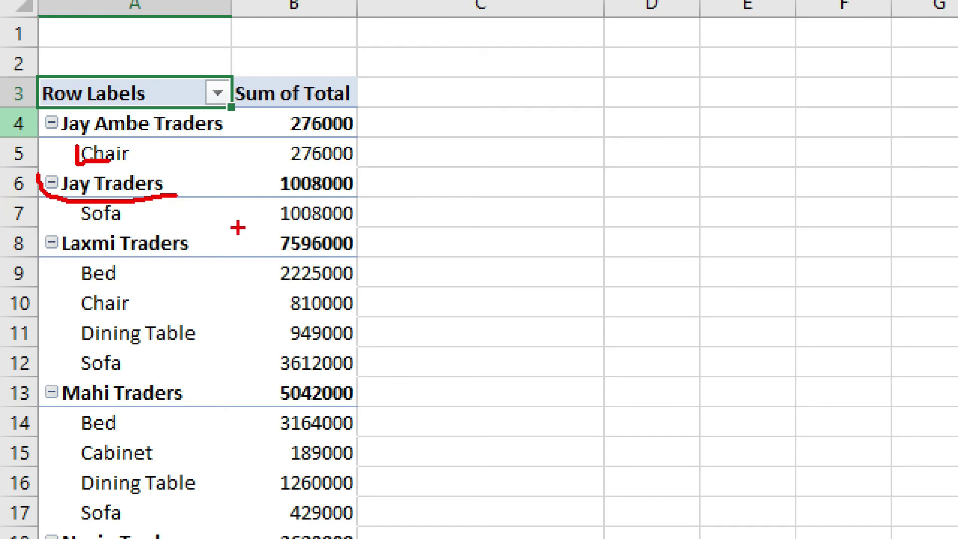
left_click_drag(272, 225, 400, 224)
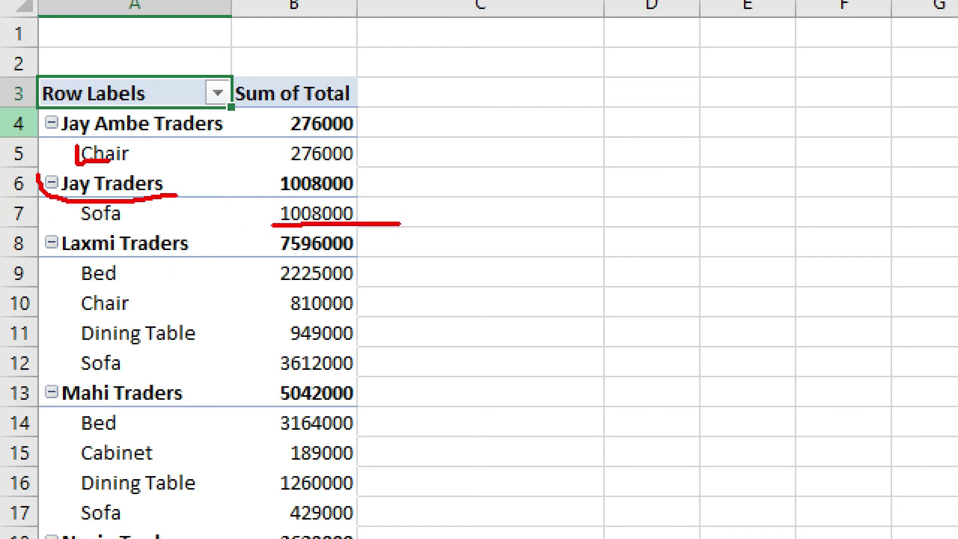
left_click_drag(75, 288, 152, 294)
left_click_drag(83, 315, 194, 316)
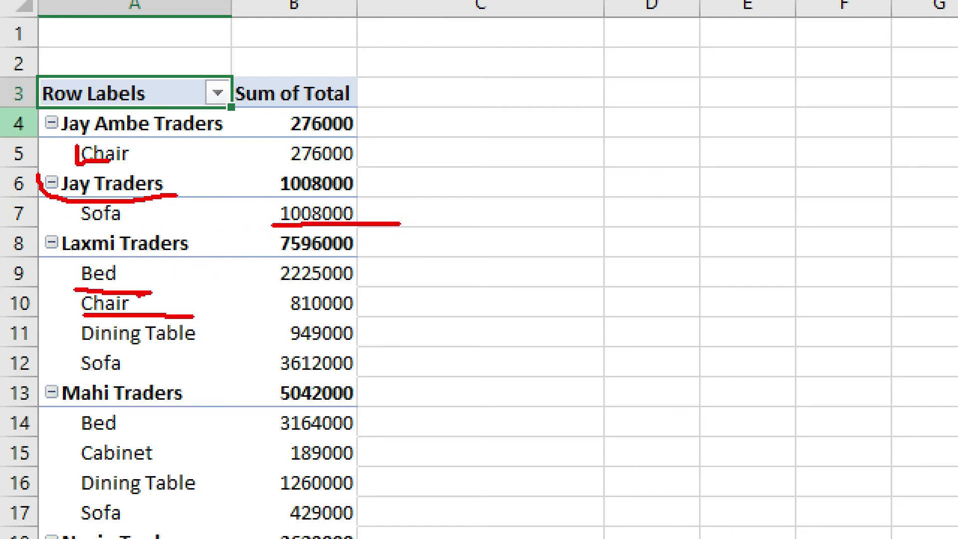
left_click_drag(88, 345, 169, 354)
left_click_drag(93, 368, 138, 363)
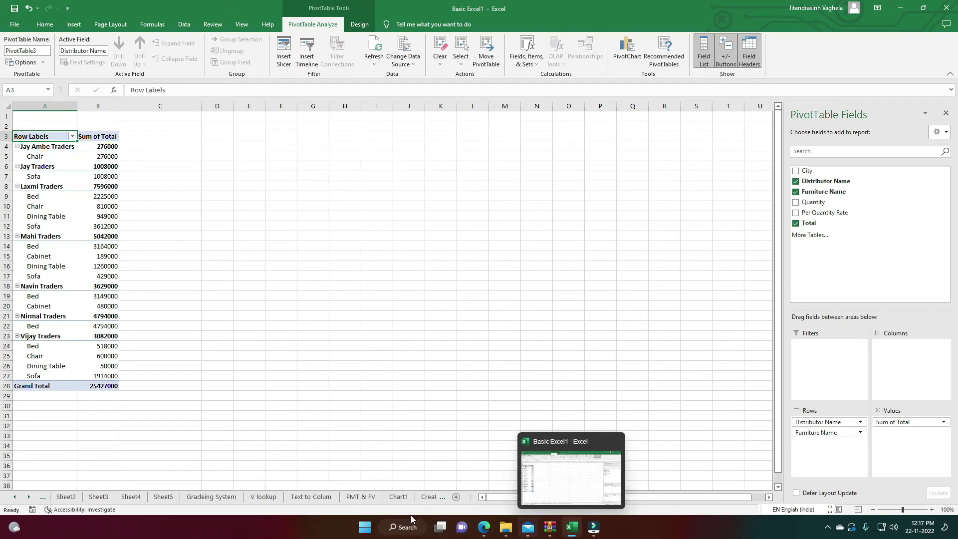
- Step through the Chart1, Create Chart and Sheet7 tabs, ending on the Pivote Table sheet
left_click(403, 501)
left_click(423, 499)
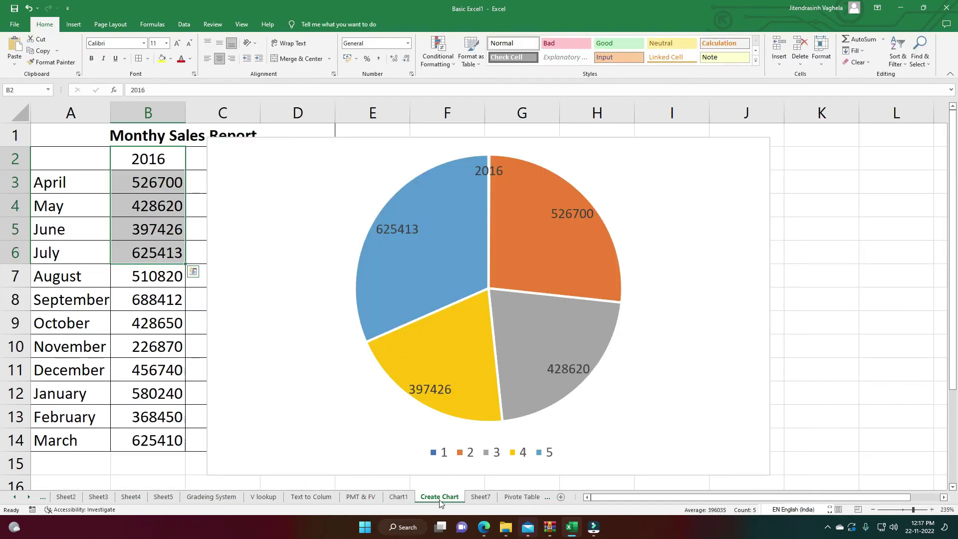
left_click(480, 496)
left_click(432, 498)
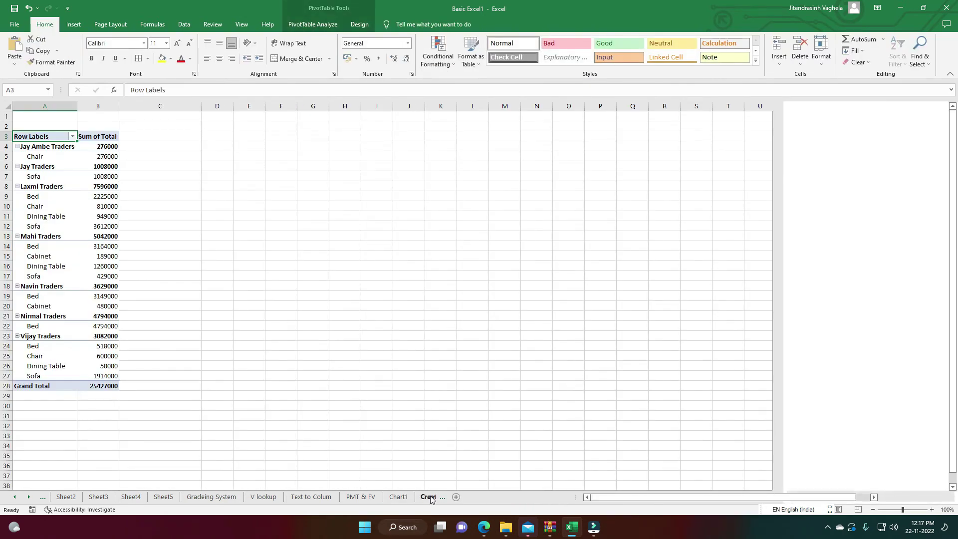
left_click(489, 497)
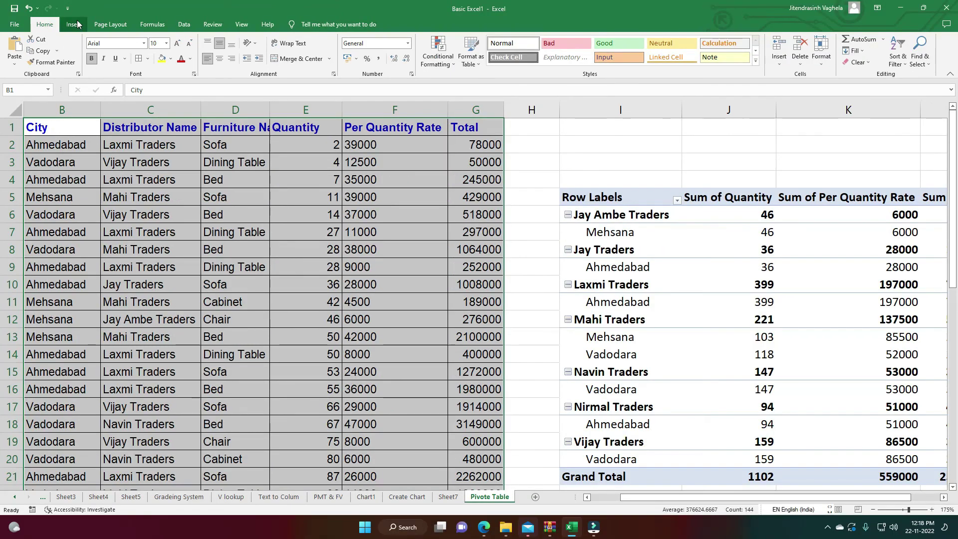
- Show the Insert ribbon and highlight its PivotTable button
left_click(74, 24)
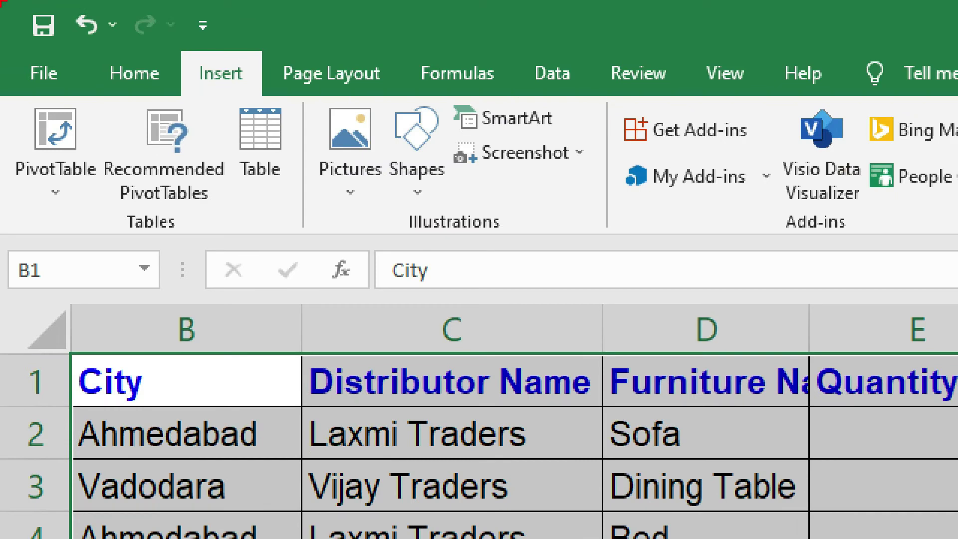
mouse_move(90, 96)
left_mouse_down()
mouse_move(119, 197)
mouse_move(102, 99)
left_mouse_up()
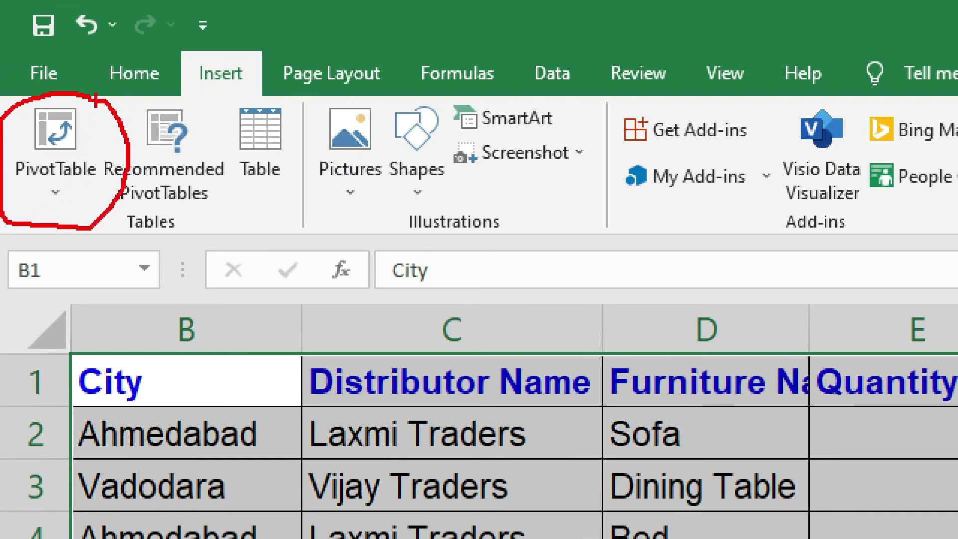